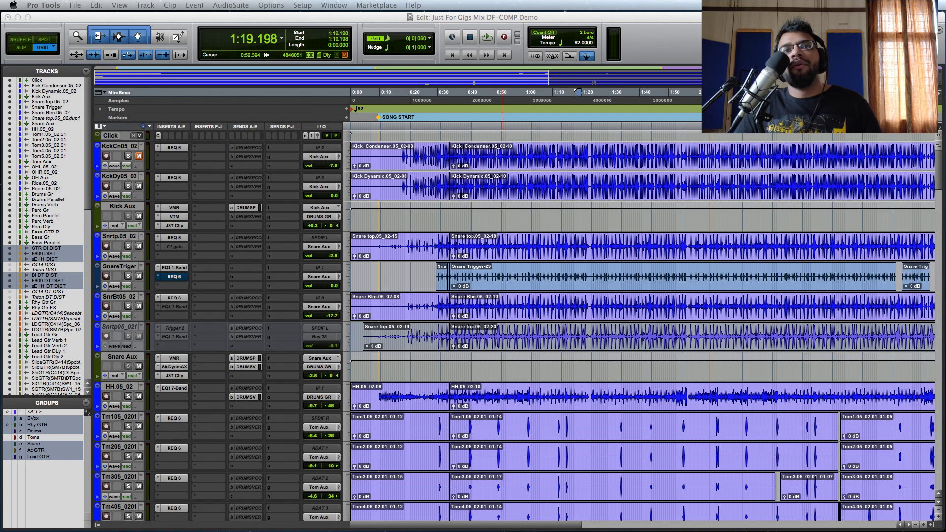
Reposition the Kick Aux DF-COMP window and toggle the compressor's power off and on twice
drag(500, 119, 536, 121)
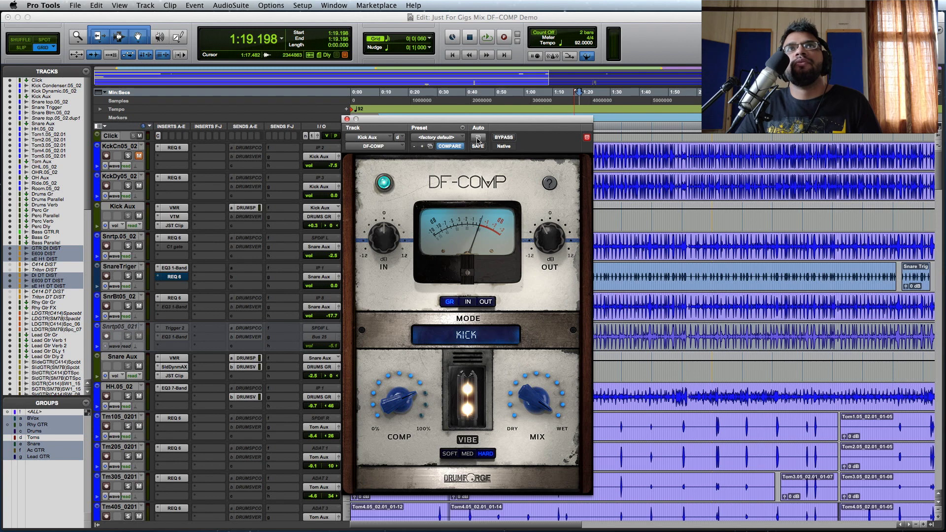
drag(478, 120, 467, 121)
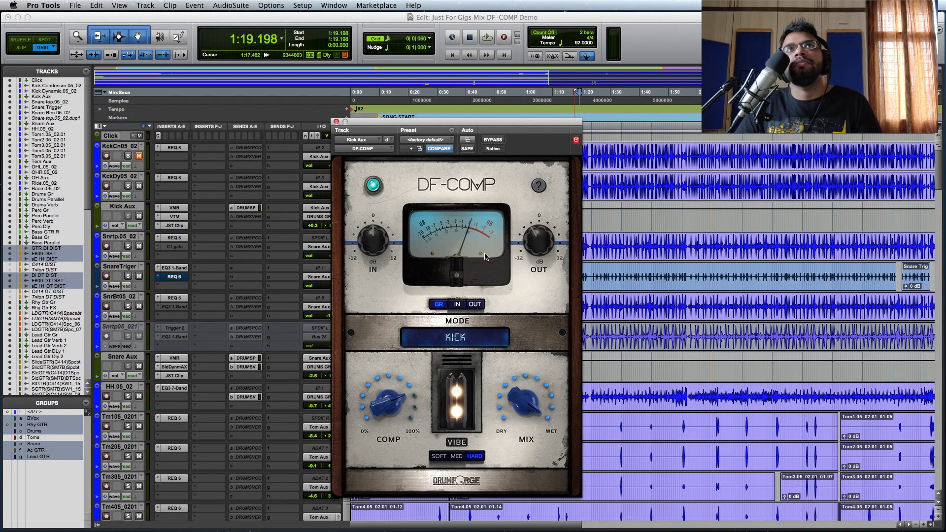
click(374, 186)
click(375, 187)
click(374, 186)
click(375, 187)
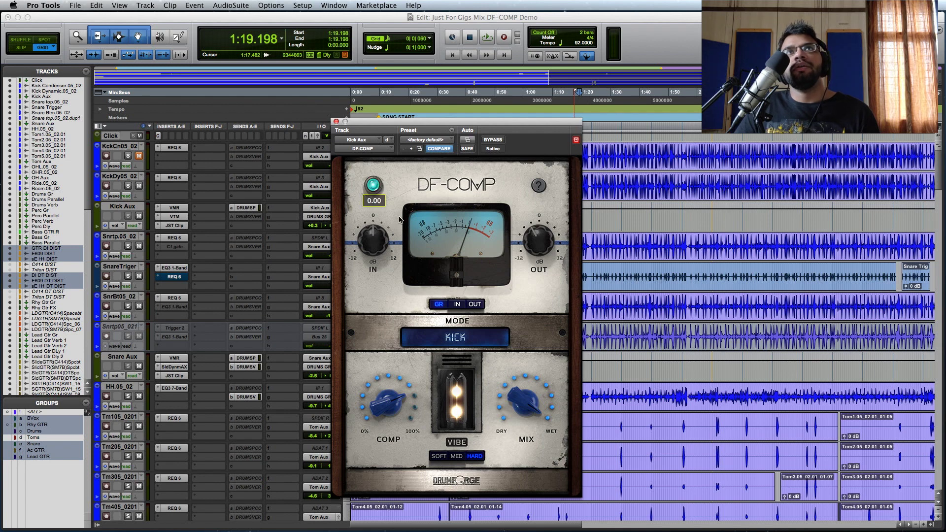
Toggle the Kick Aux plug-in bypass on and off, and switch DF-COMP's own power off and back on
click(495, 141)
click(495, 141)
click(495, 140)
click(495, 140)
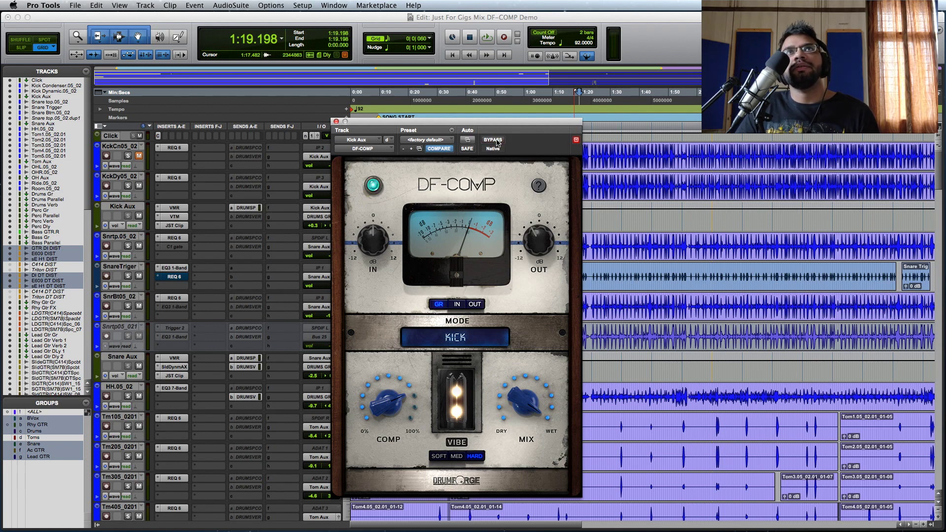
click(373, 186)
click(373, 186)
Cycle the DF-COMP meter through IN, OUT and back to GR, and view the MODE options without changing Kick
mouse_move(355, 244)
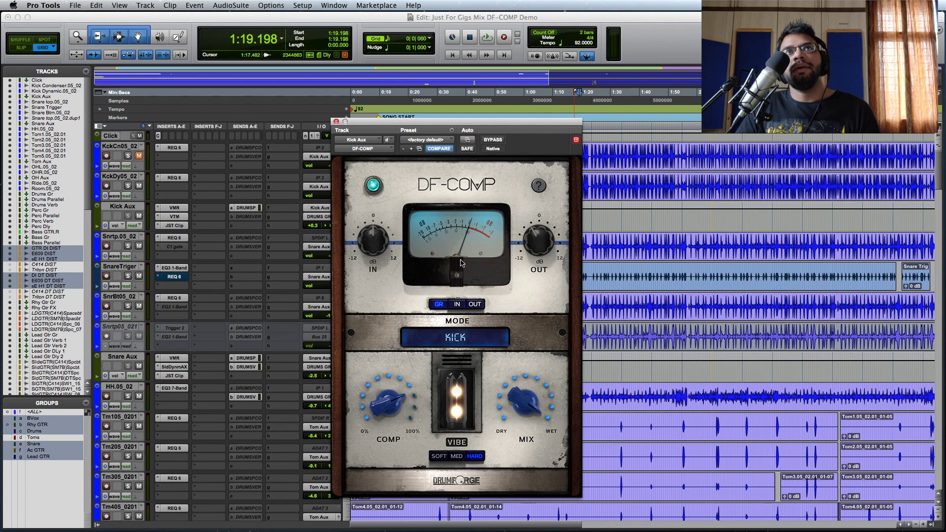
click(458, 304)
click(474, 304)
click(439, 304)
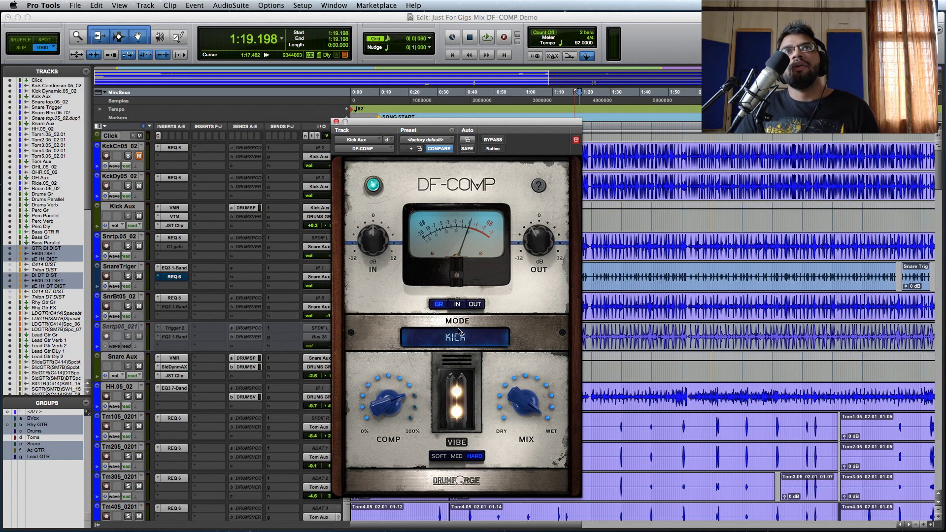
click(474, 337)
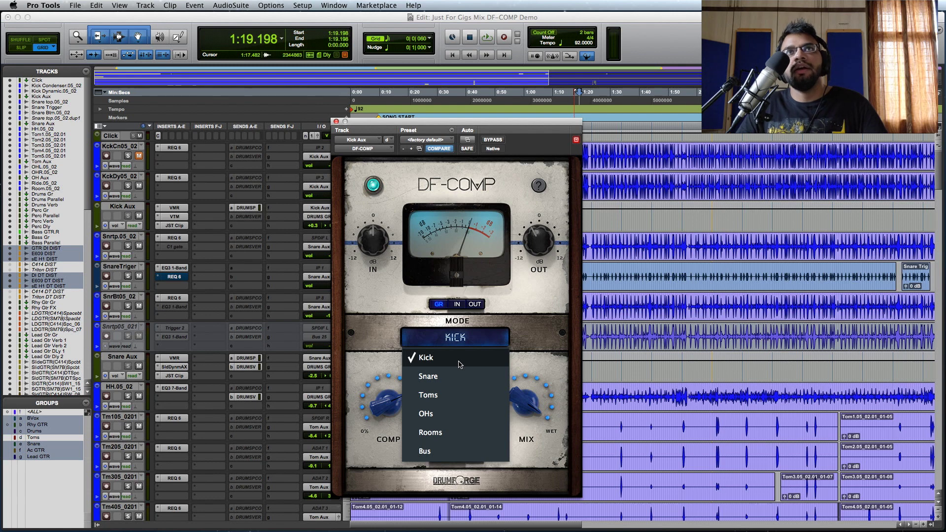
click(530, 341)
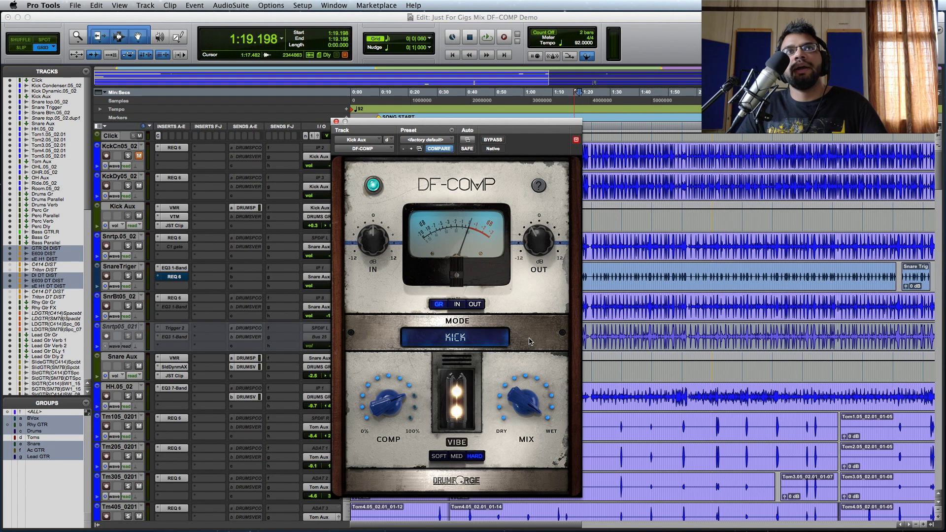
Turn COMP up to maximum and try the MIX control, leaving it fully wet at 100
mouse_move(390, 408)
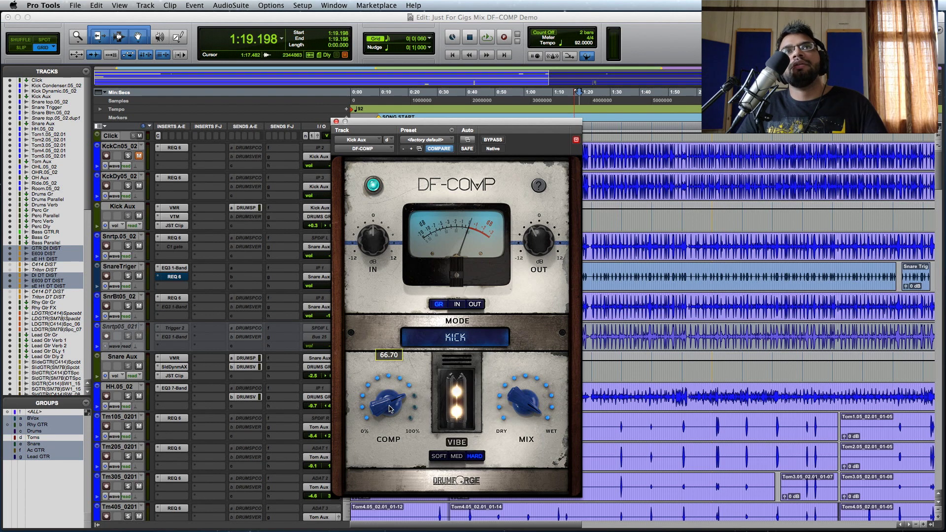
drag(389, 408, 401, 372)
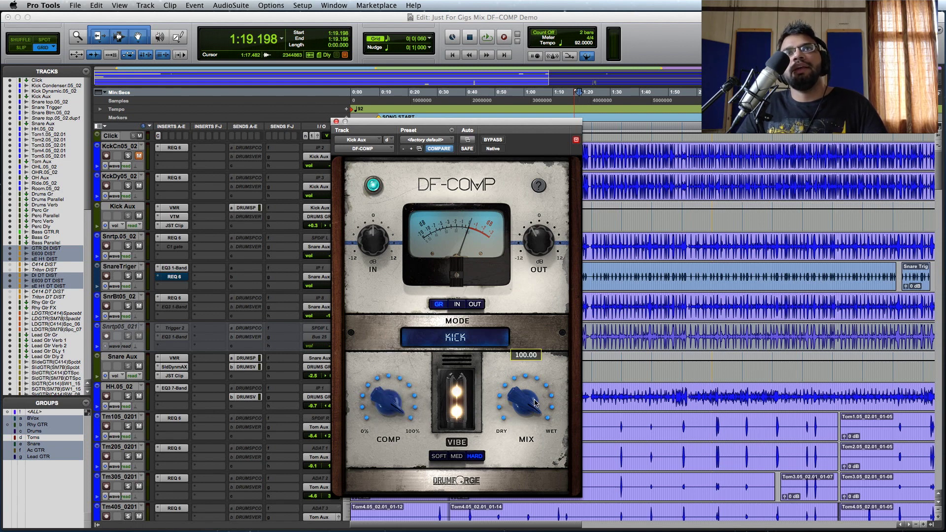
drag(536, 403, 536, 378)
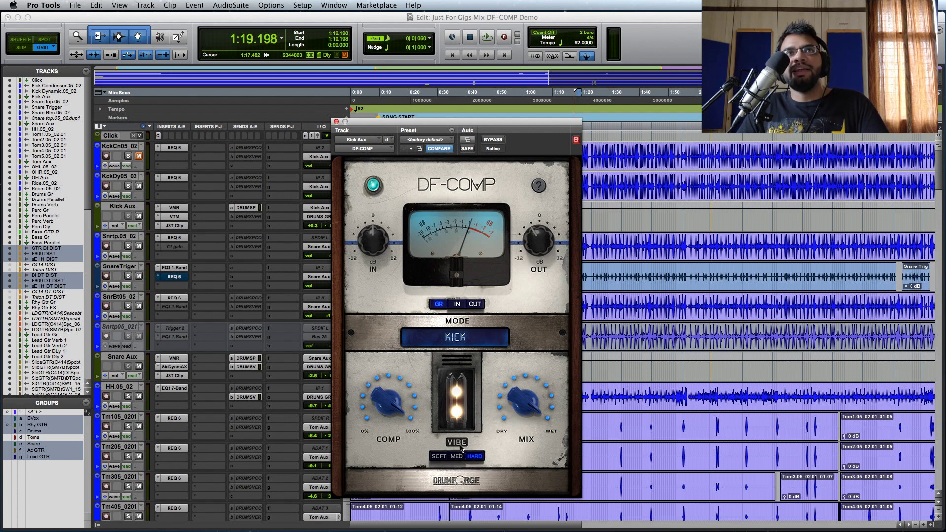
Cycle the VIBE setting through SOFT, MED and HARD, and close the DF-COMP window
click(439, 456)
click(458, 457)
click(475, 457)
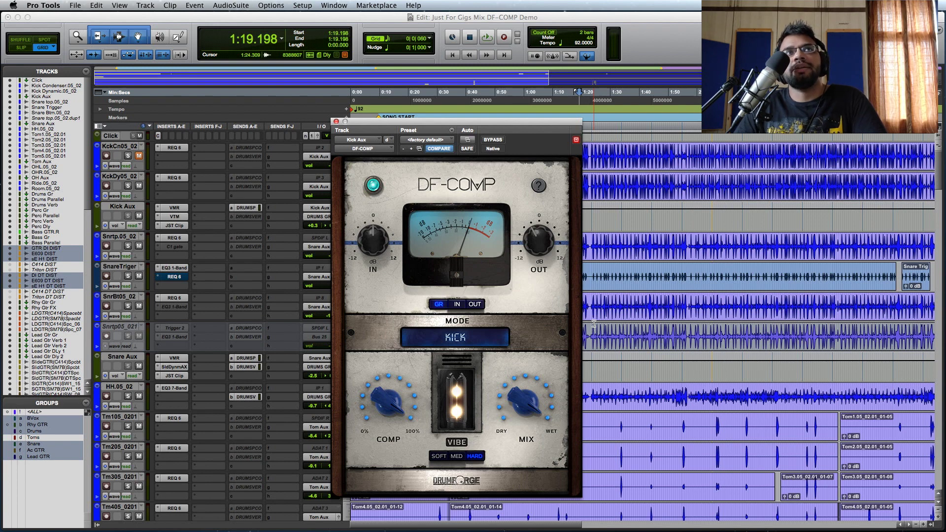
drag(343, 125, 349, 126)
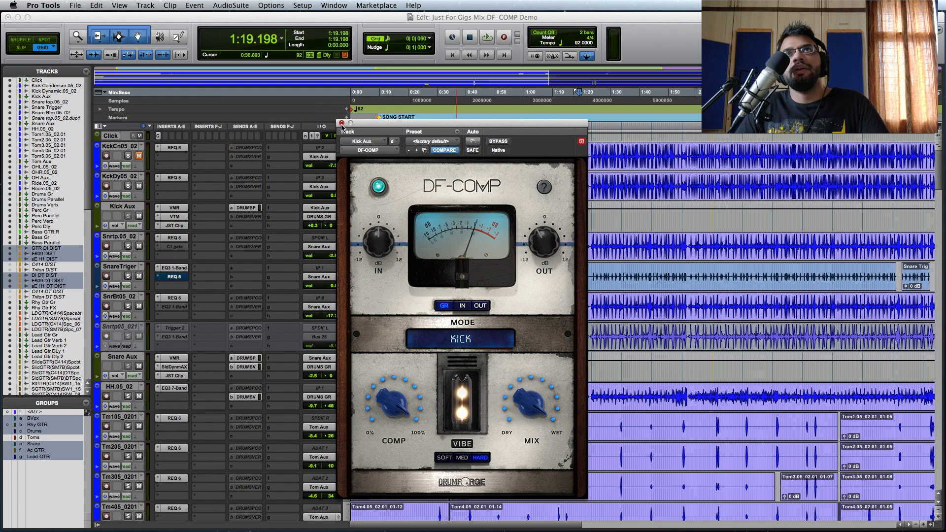
click(341, 123)
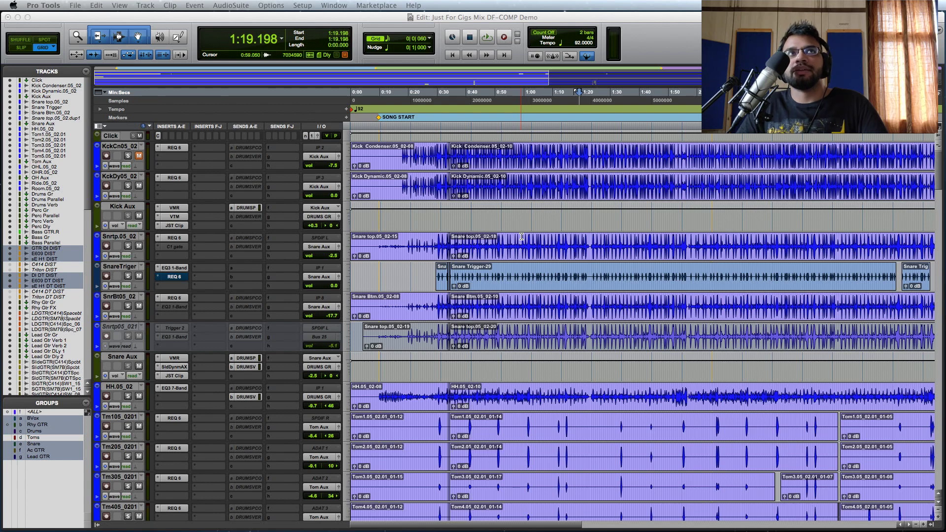
Review the session's tracks while playing the full mix from 1:19.198, and stop playback
scroll(517, 157, down, 3)
scroll(517, 156, down, 20)
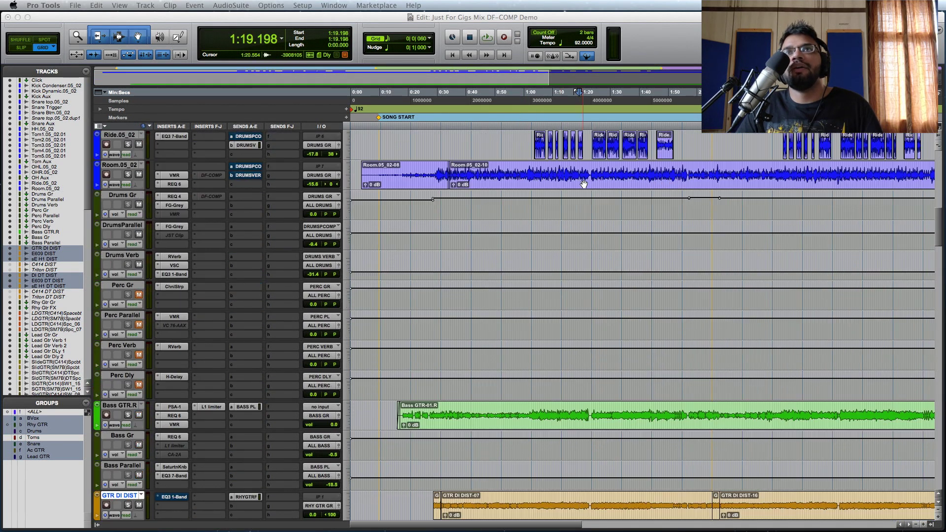
scroll(583, 184, down, 10)
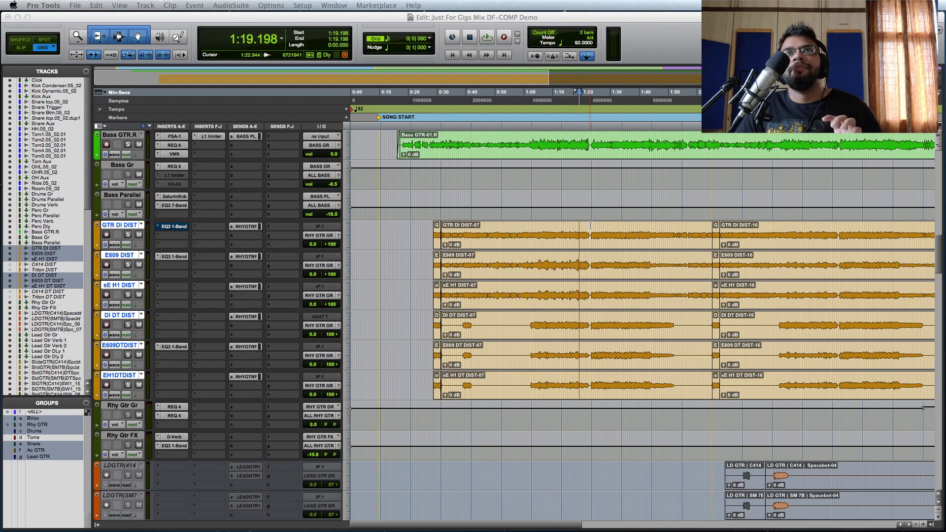
scroll(646, 365, up, 20)
key(space)
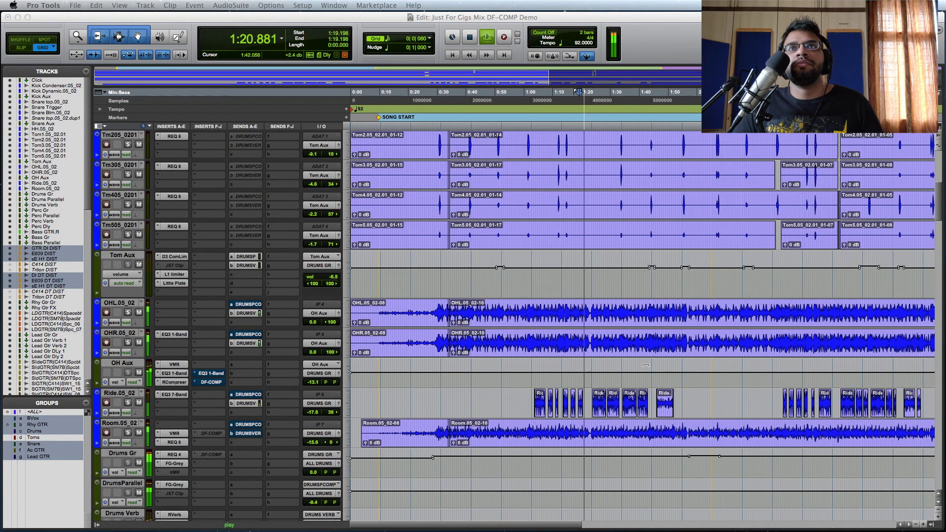
scroll(646, 366, down, 4)
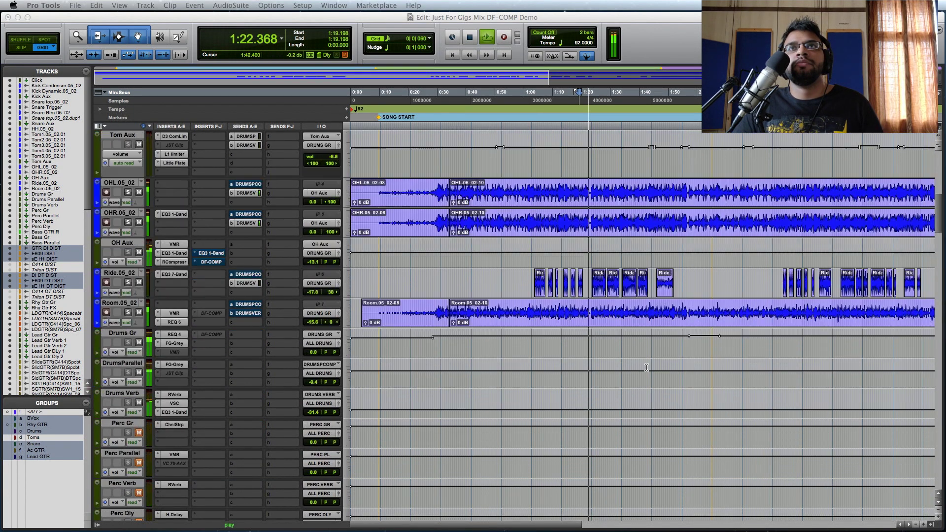
scroll(646, 368, down, 6)
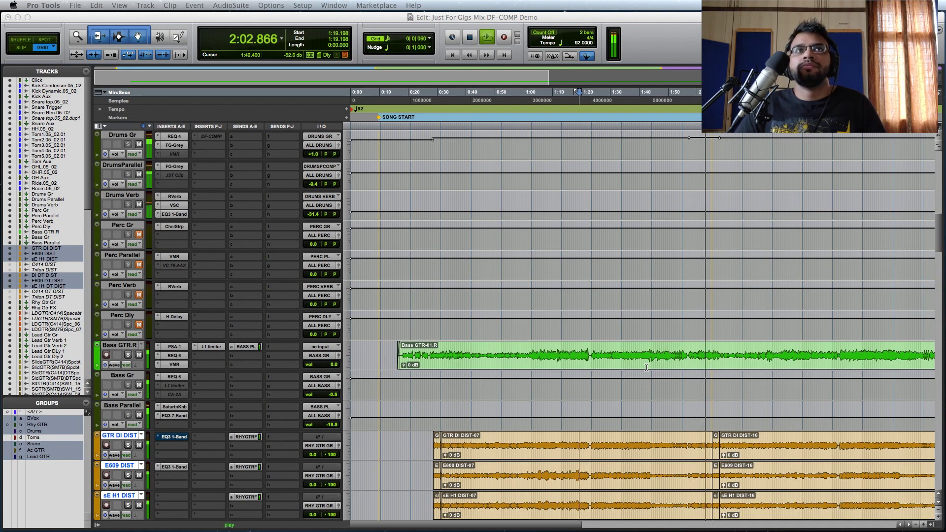
key(space)
Solo the KckDy05_02 track, move the bypassed Kick Aux DF-COMP window aside, and start playback
scroll(567, 270, up, 10)
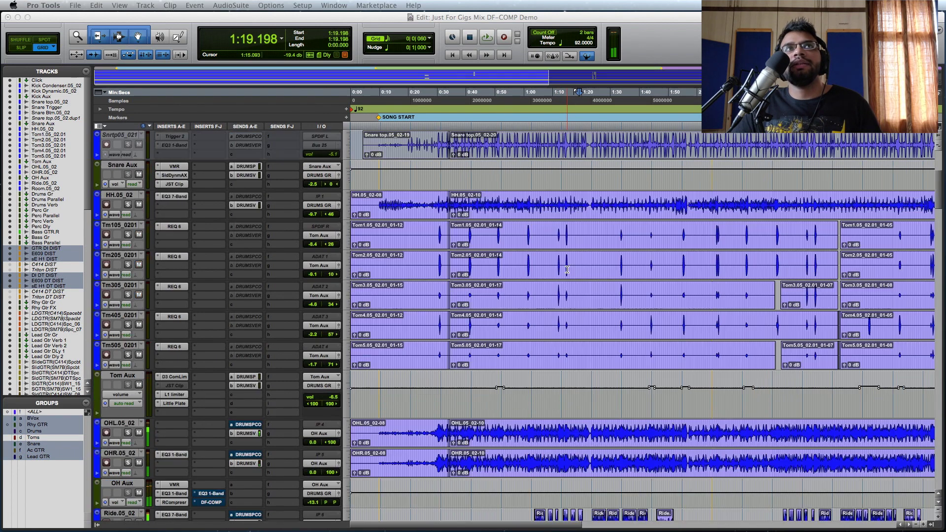
scroll(568, 269, up, 5)
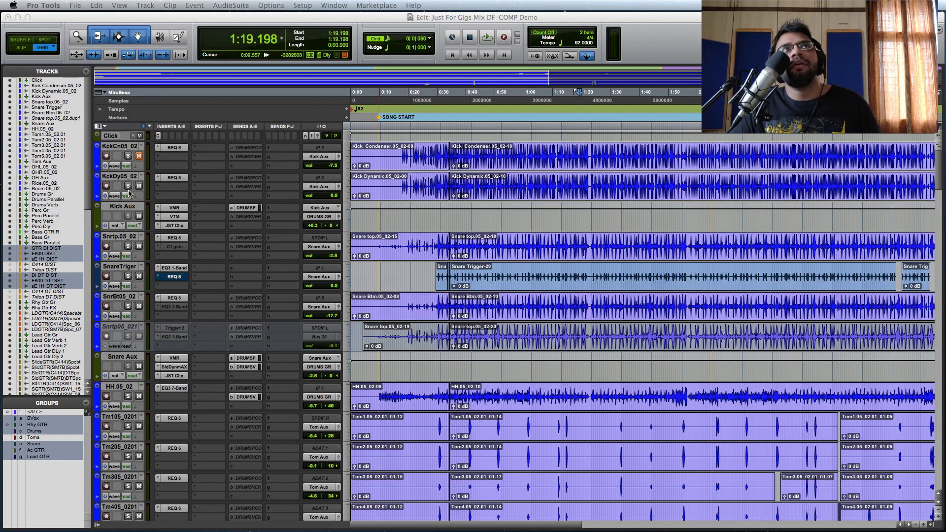
click(128, 186)
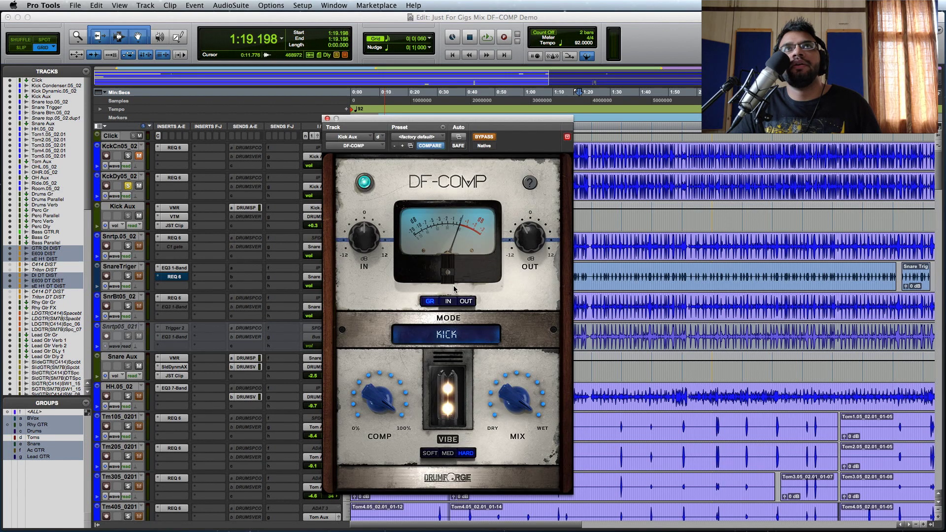
drag(492, 123, 323, 121)
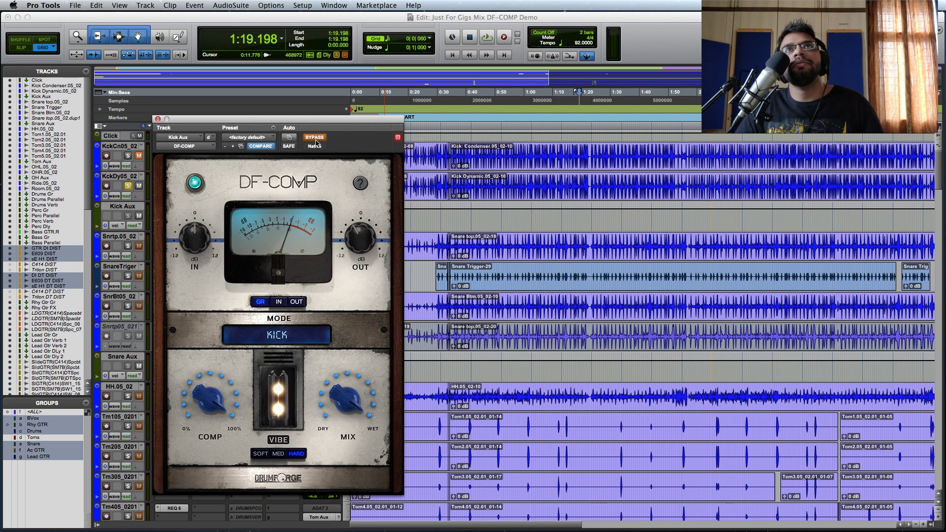
key(space)
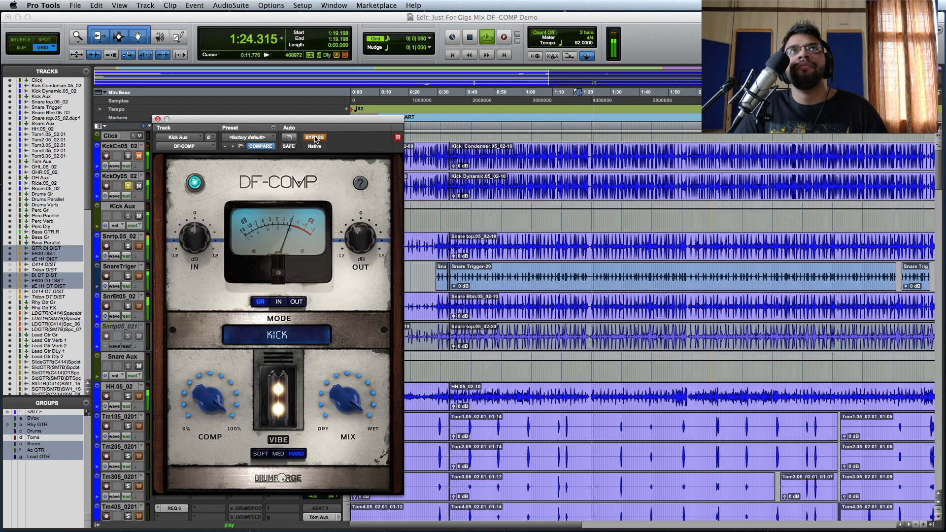
Take the Kick Aux DF-COMP out of bypass and audition VIBE at SOFT, MED and HARD during playback
click(314, 137)
drag(336, 122, 415, 126)
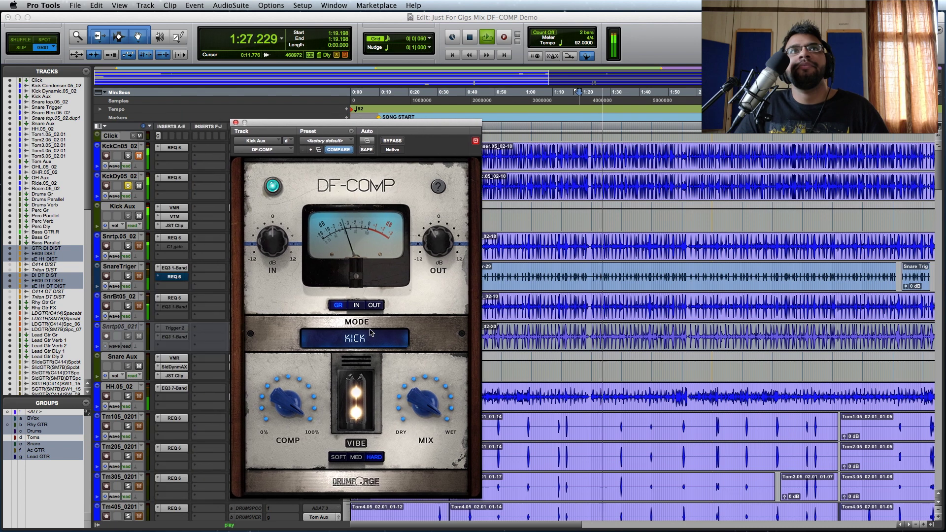
click(345, 458)
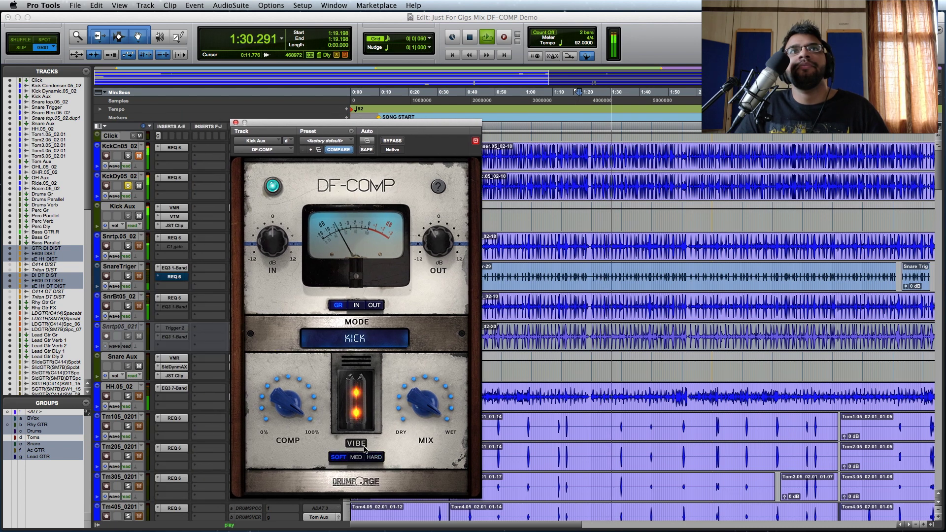
click(356, 457)
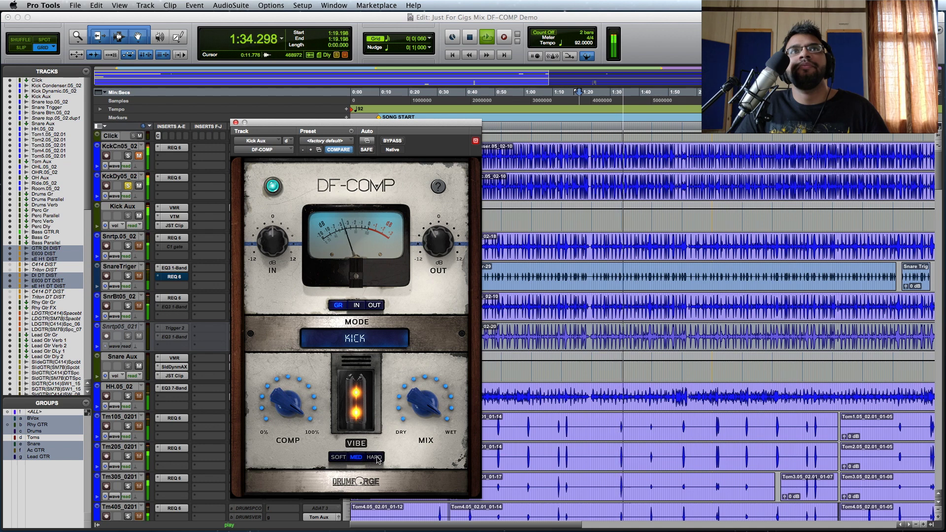
click(377, 459)
Lower COMP to 77.20 and reduce MIX, and compare the kick with the compressor off and on
mouse_move(285, 408)
drag(284, 408, 289, 440)
mouse_move(411, 429)
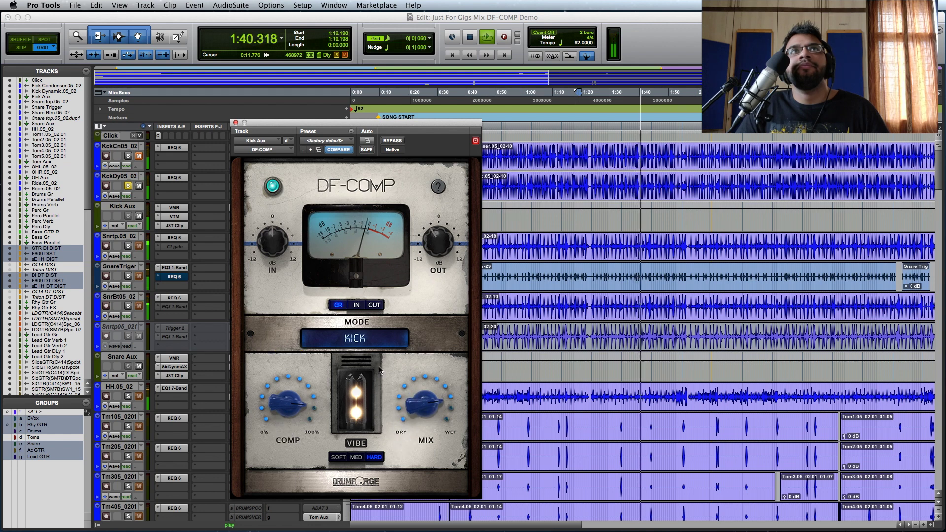
click(273, 186)
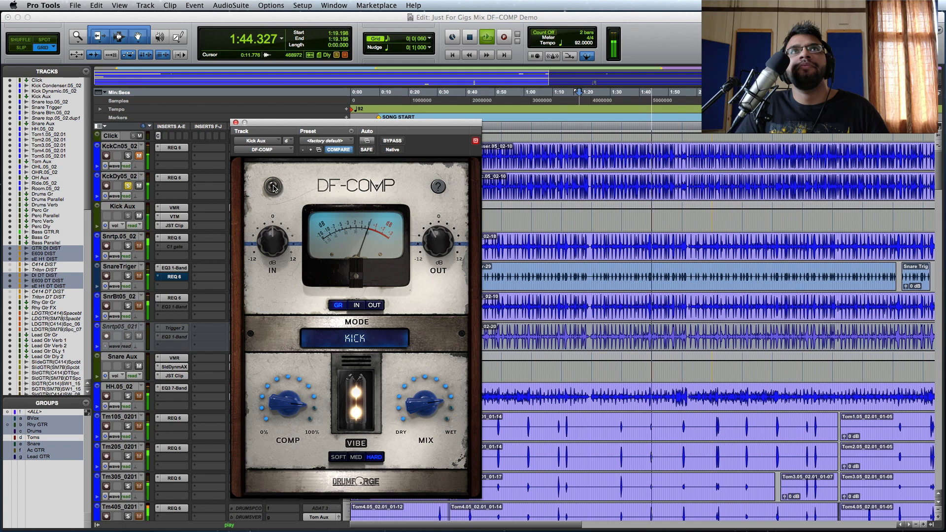
click(274, 187)
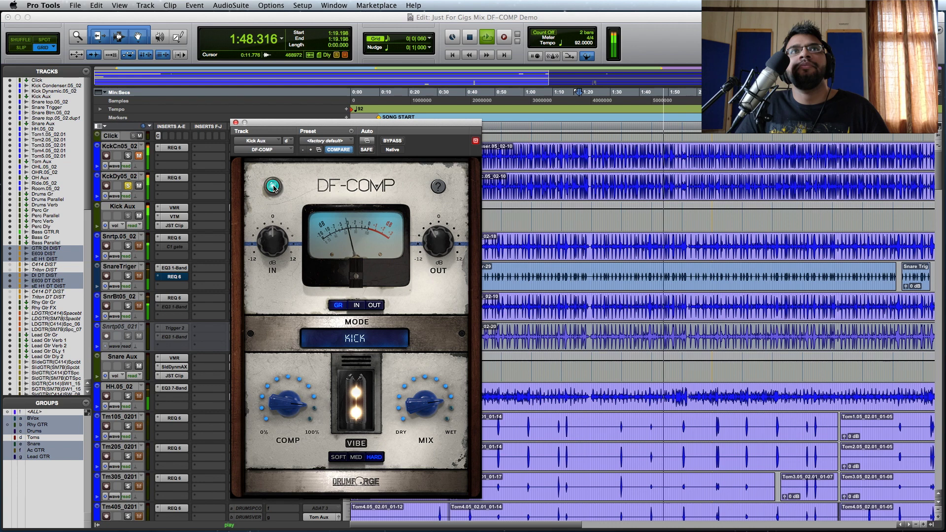
Set VIBE to SOFT and replay the kick from 1:19.198, comparing it with the compressor off and on
click(357, 433)
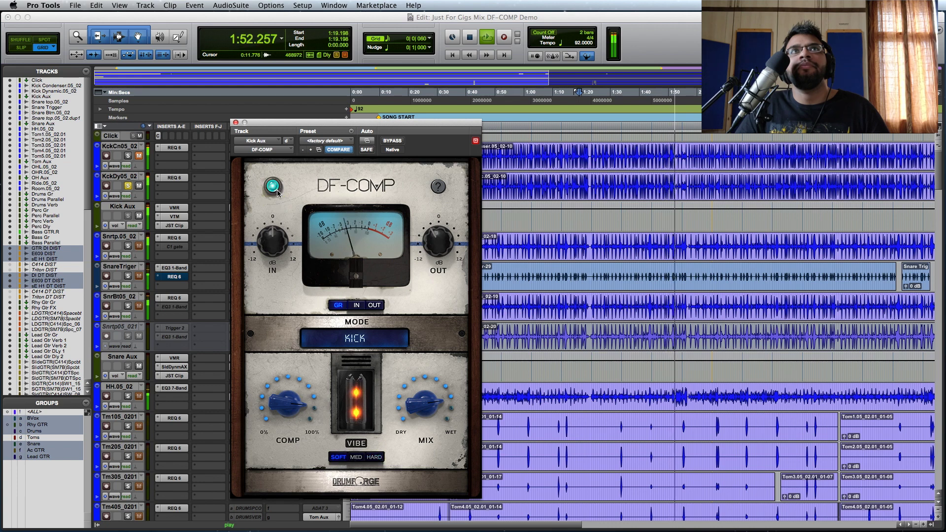
key(space)
key(space)
mouse_move(279, 231)
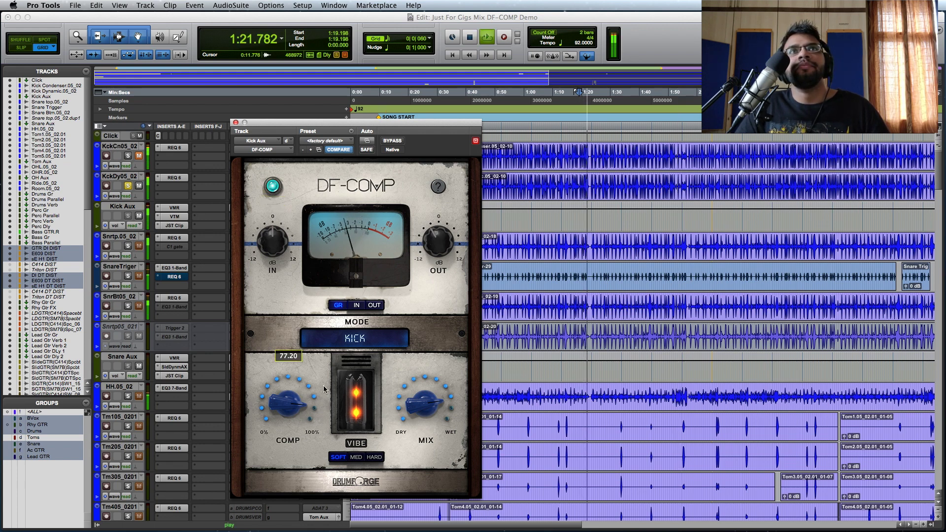
mouse_move(400, 408)
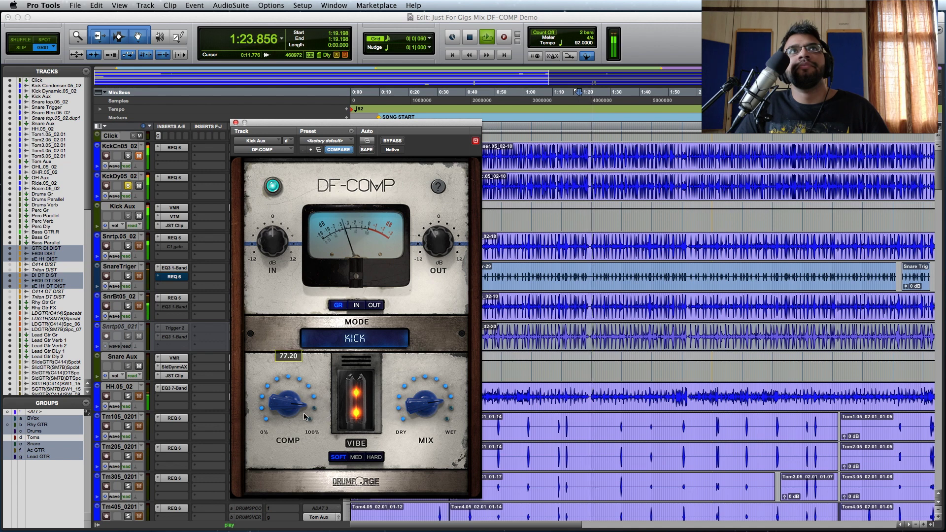
click(273, 186)
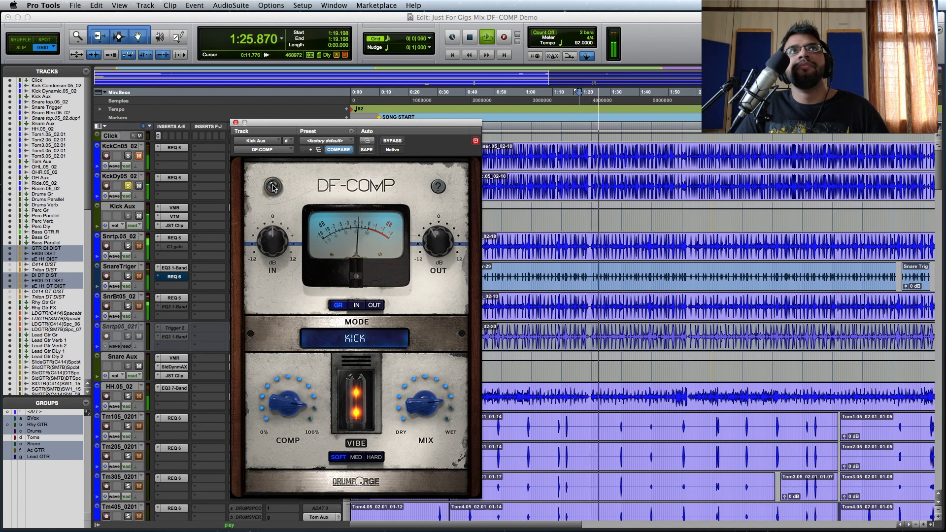
click(272, 186)
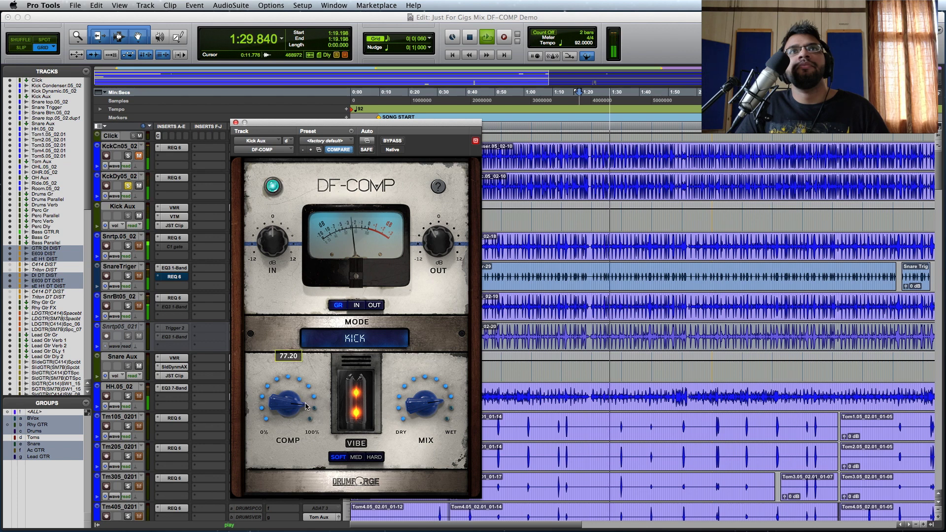
Lower COMP slightly during kick playback, then stop playback and close the Kick Aux DF-COMP window
mouse_move(417, 410)
drag(298, 409, 335, 394)
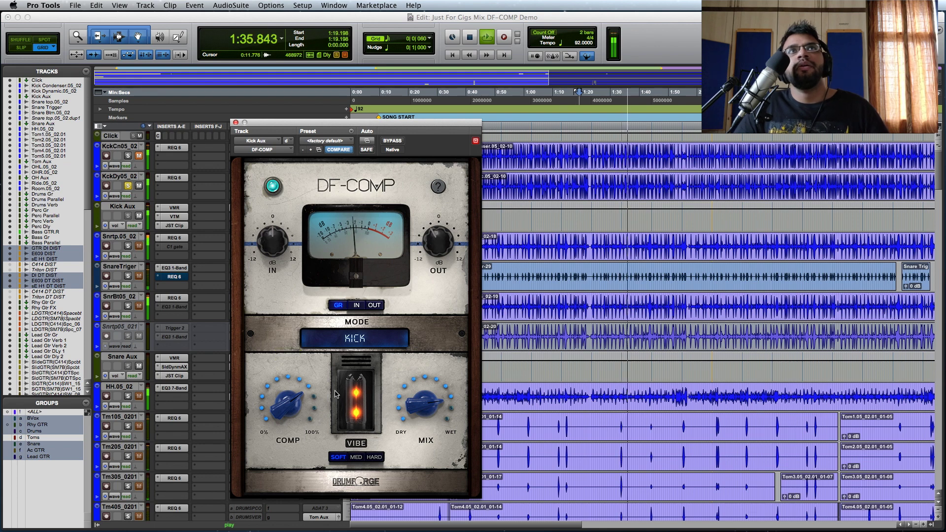
key(space)
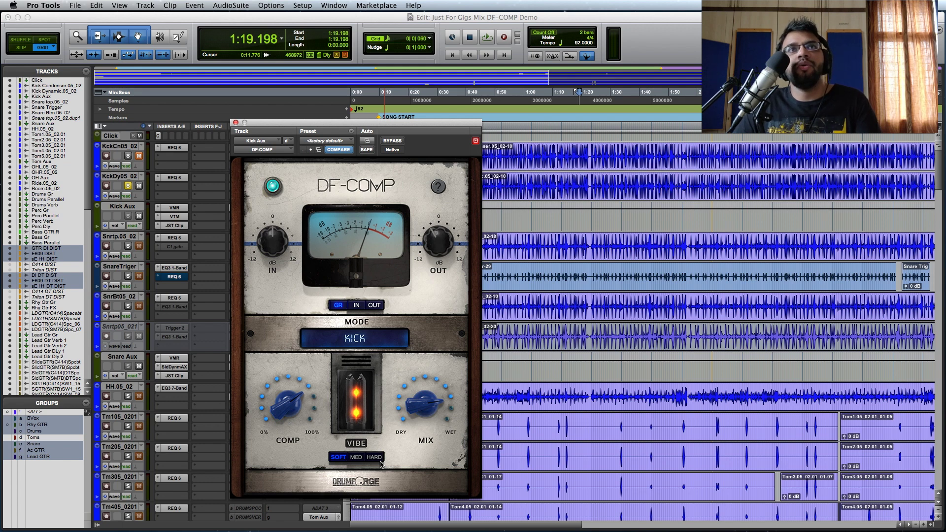
mouse_move(432, 398)
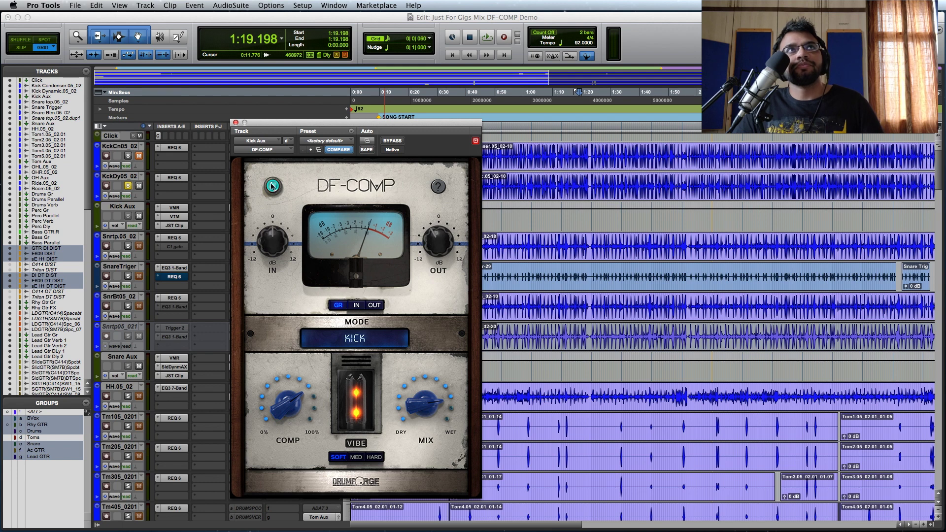
click(236, 123)
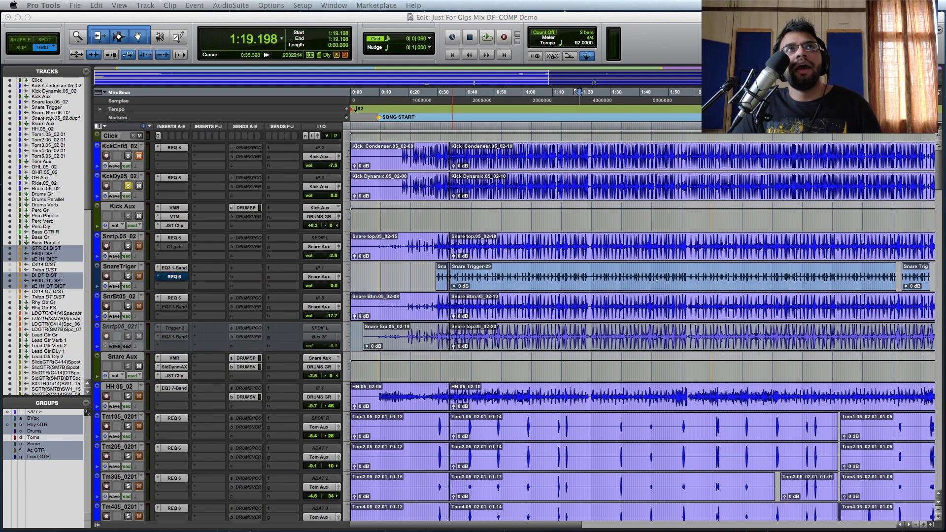
Unsolo the KckDy05_02 track and solo the Snrtp.05_02, SnareTriger and SnrBt05_02 tracks
scroll(146, 329, down, 2)
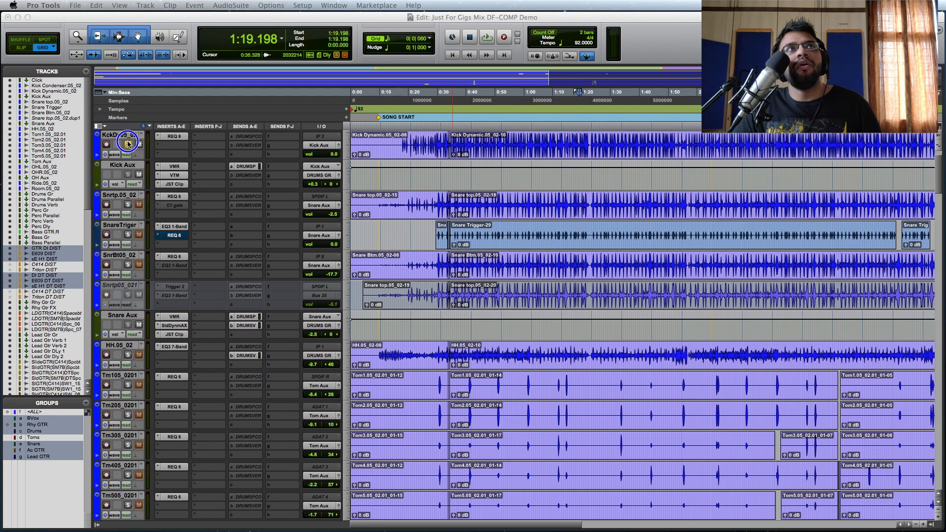
click(127, 204)
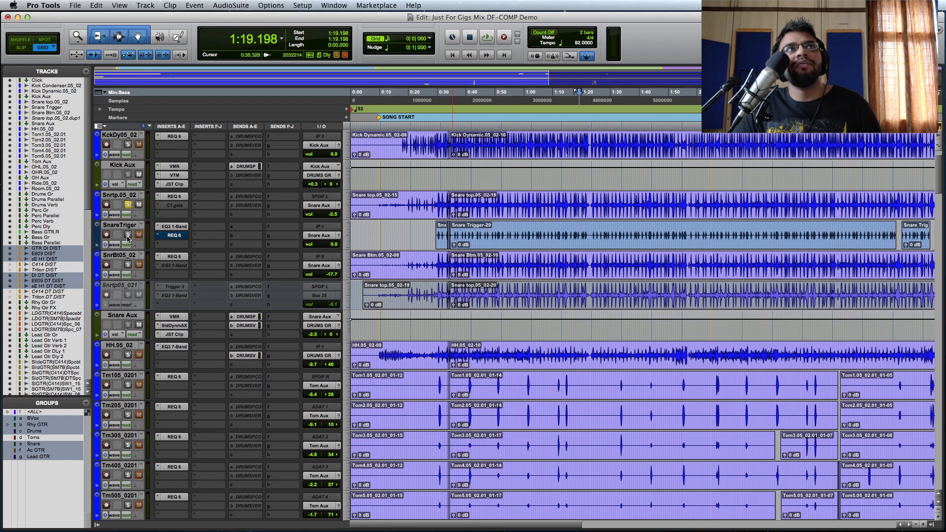
click(129, 265)
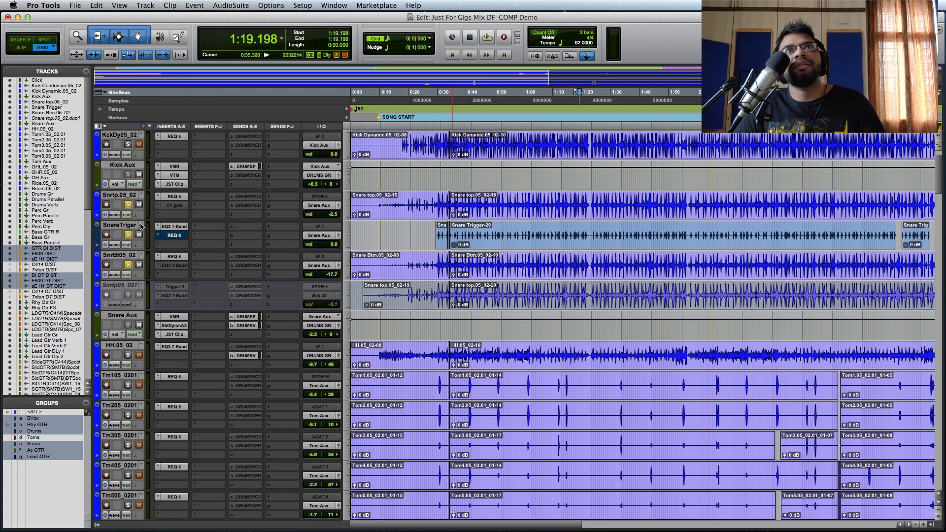
Set the playback start to 0:41.820, open the bypassed Snare Aux DF-COMP beside the snare clips, and start playback
click(454, 237)
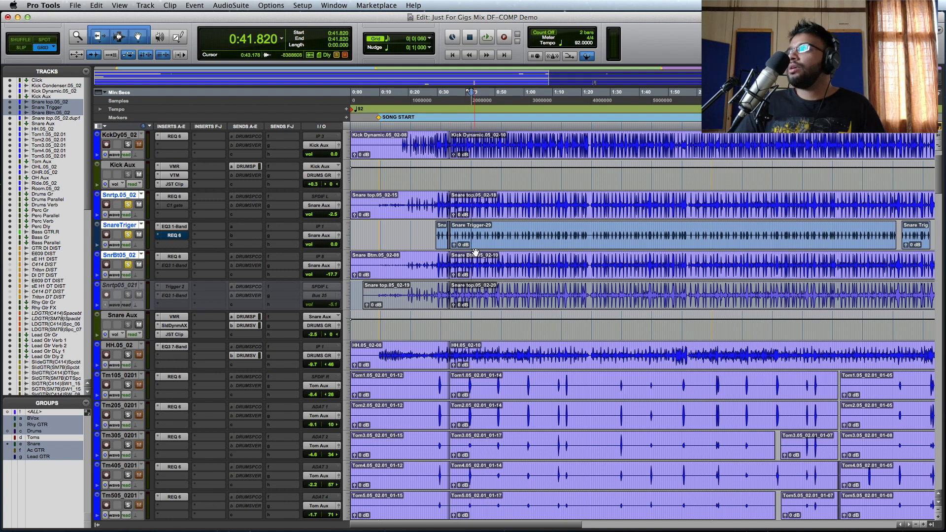
drag(386, 128, 308, 121)
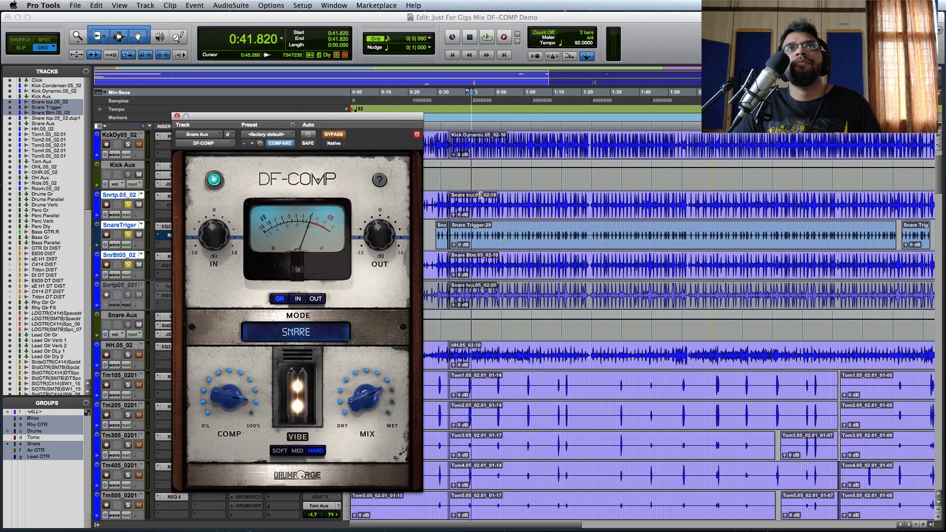
key(space)
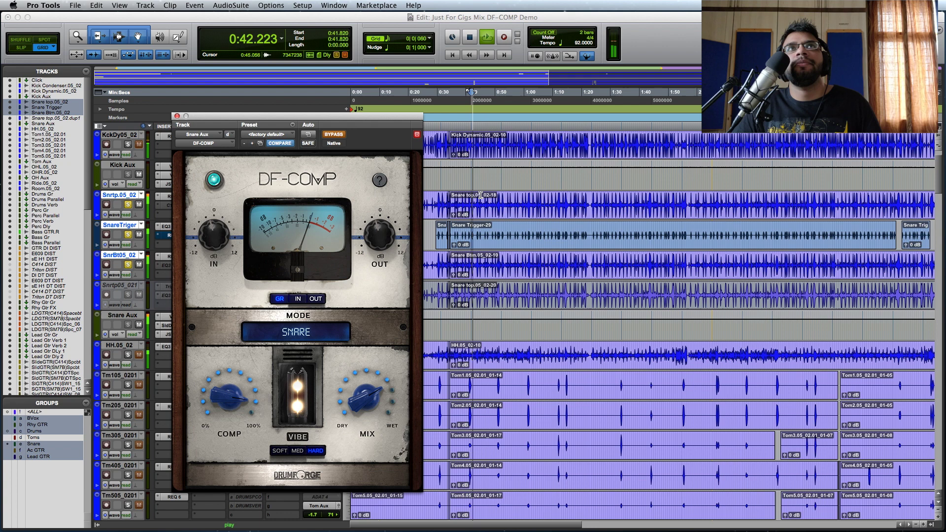
Take the Snare Aux DF-COMP out of bypass and audition VIBE at SOFT, MED and HARD on the snare before stopping playback
click(336, 137)
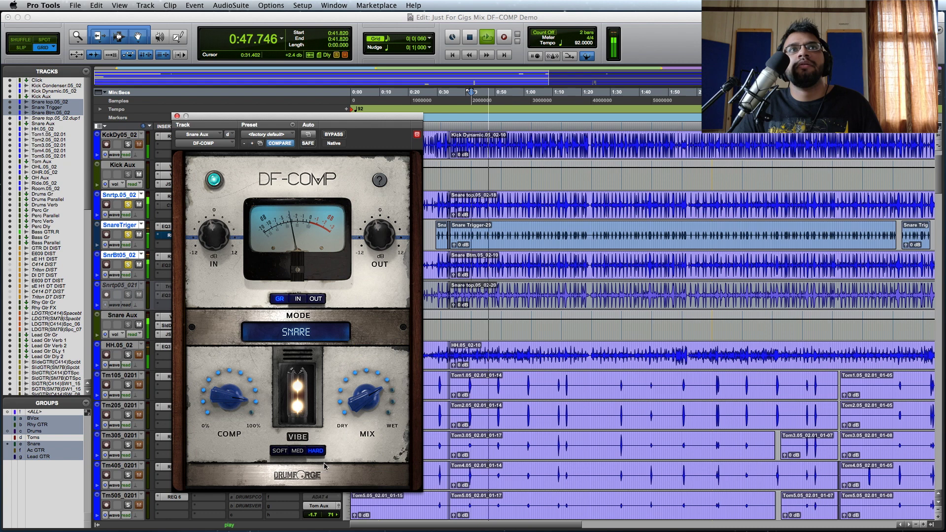
click(279, 451)
click(298, 452)
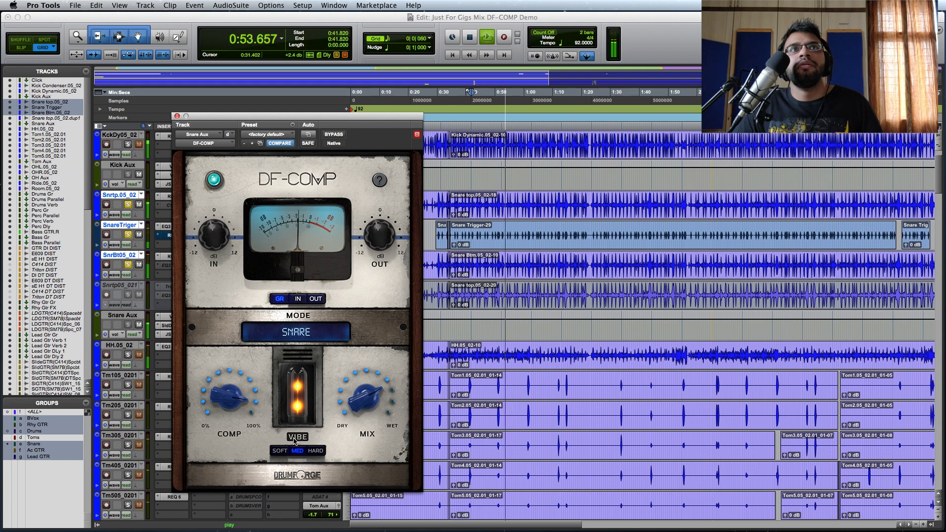
click(314, 452)
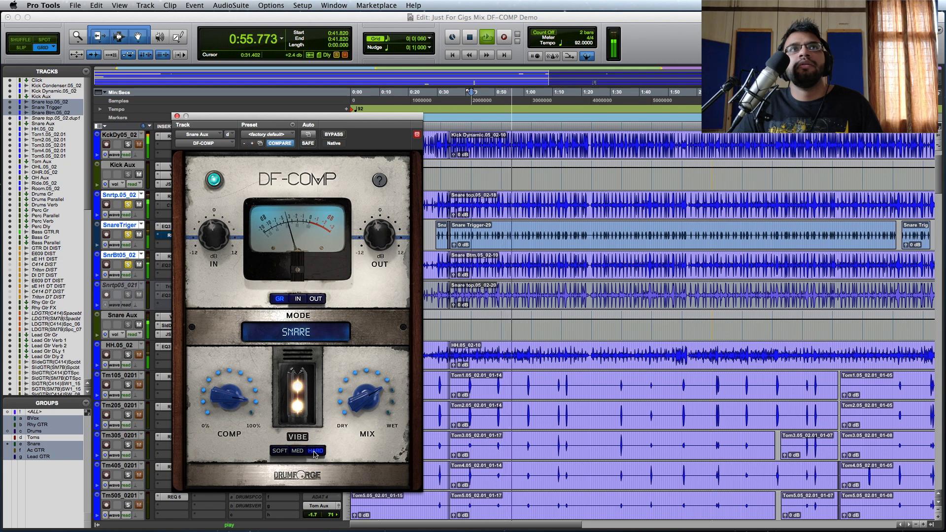
mouse_move(360, 374)
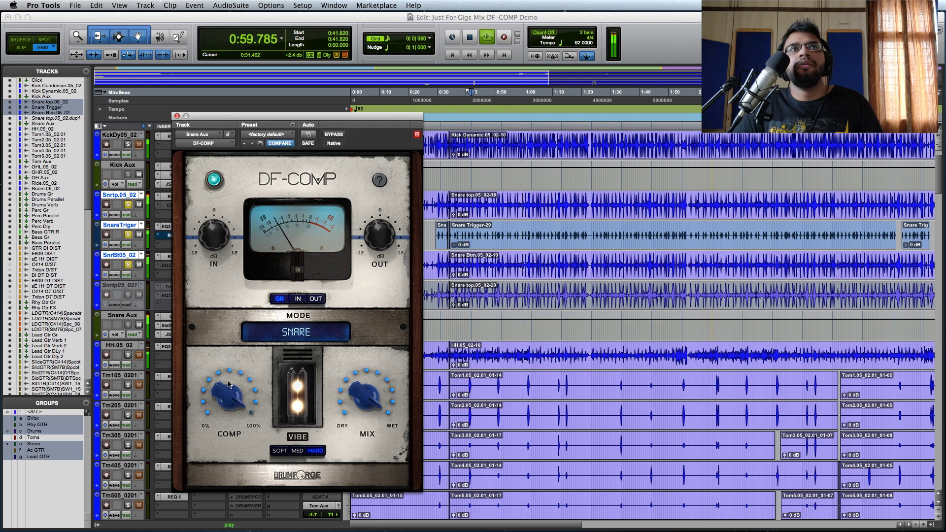
click(298, 451)
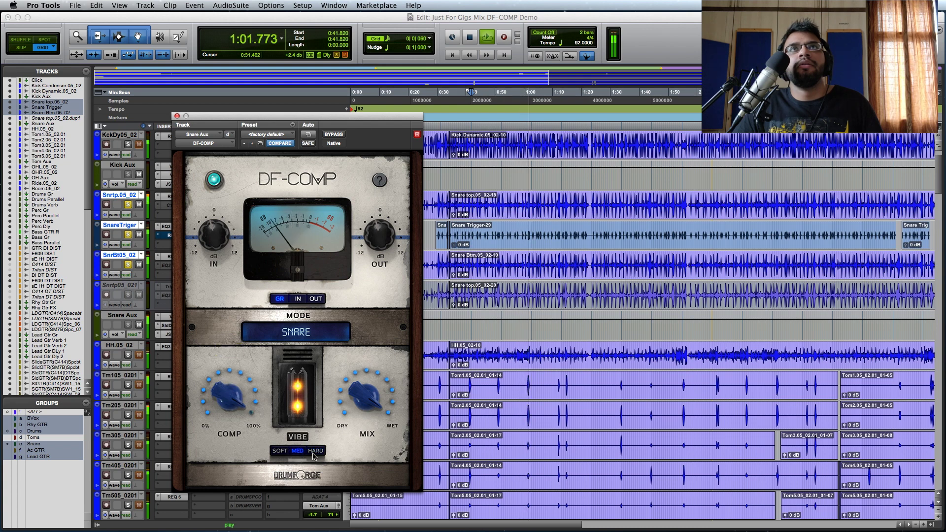
mouse_move(371, 403)
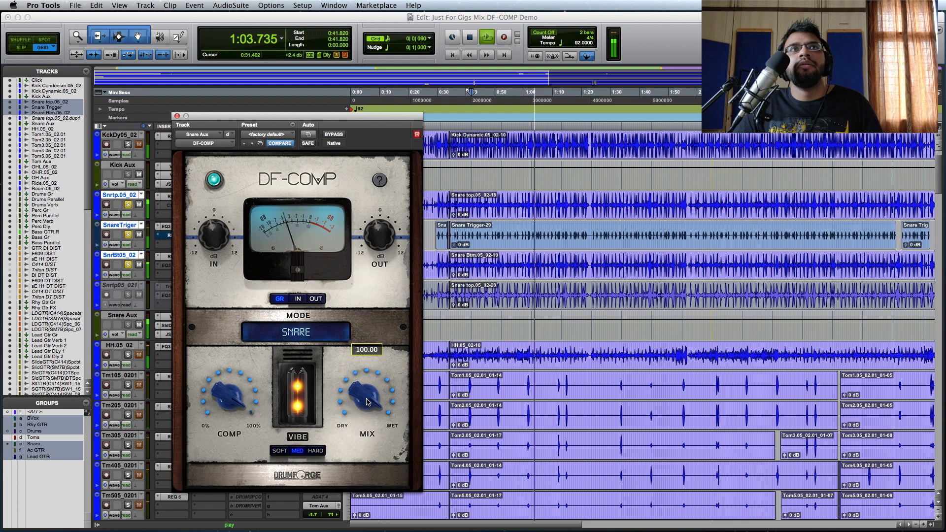
click(284, 453)
click(297, 452)
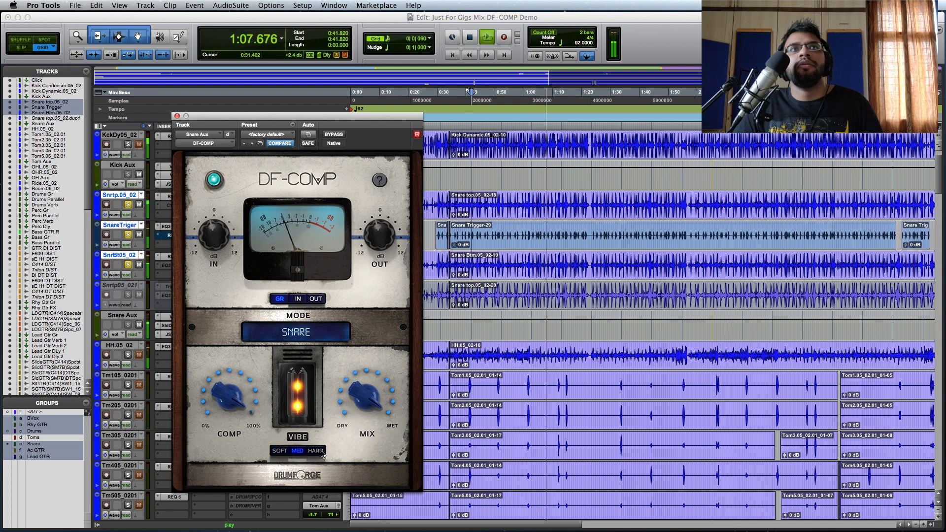
click(320, 453)
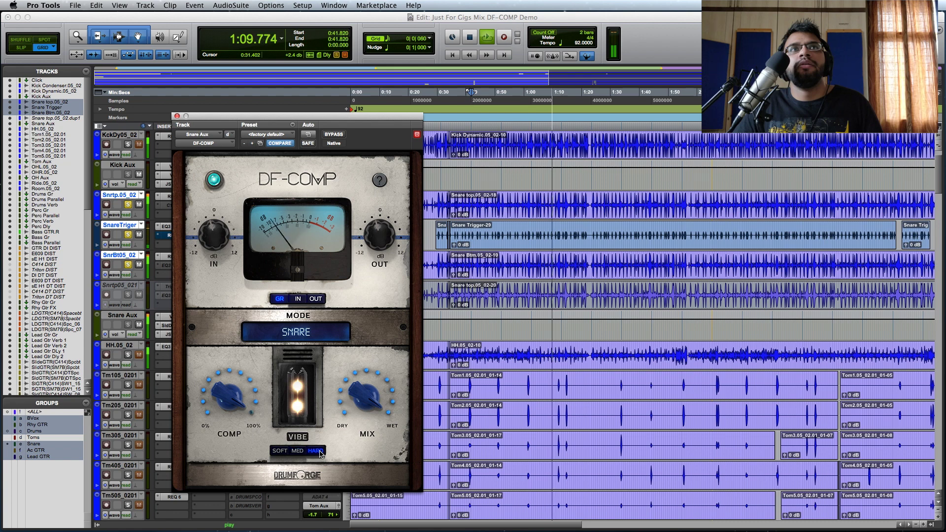
key(space)
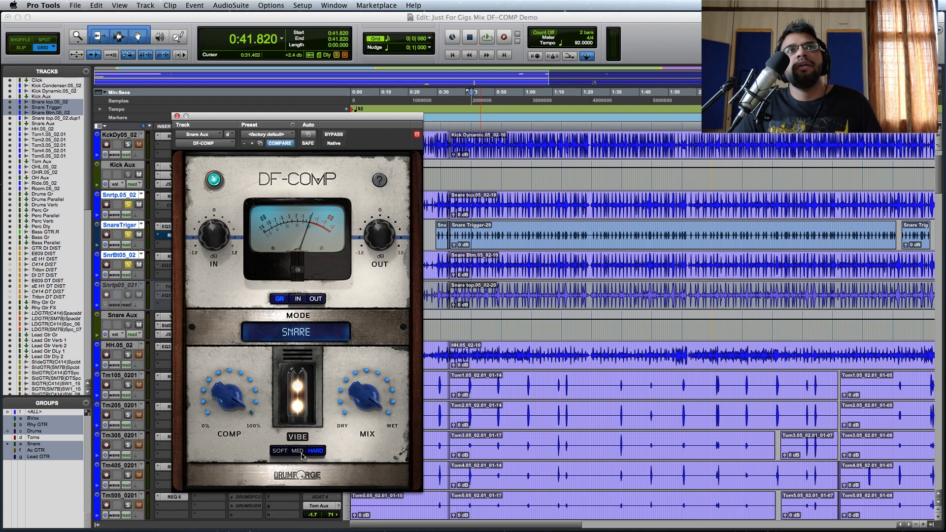
Switch the snare compressor's VIBE to SOFT and then set it to MED
click(299, 451)
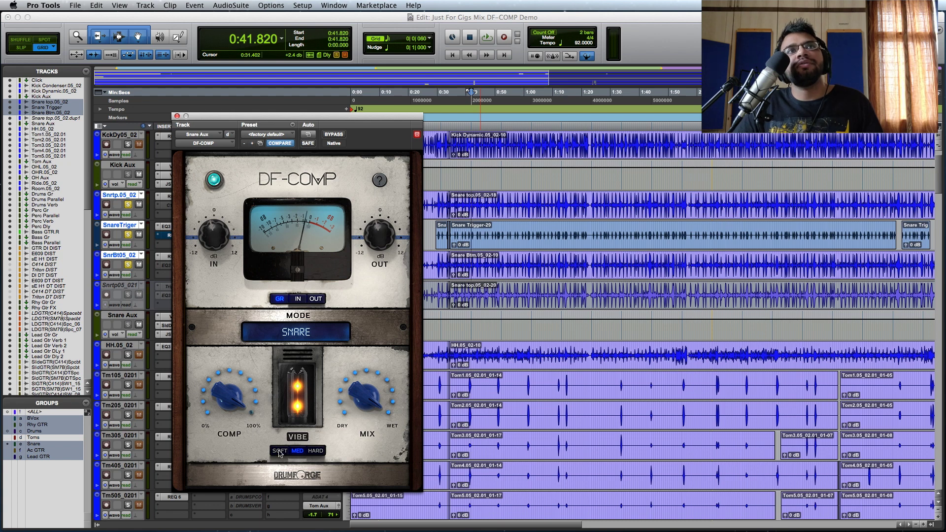
click(279, 452)
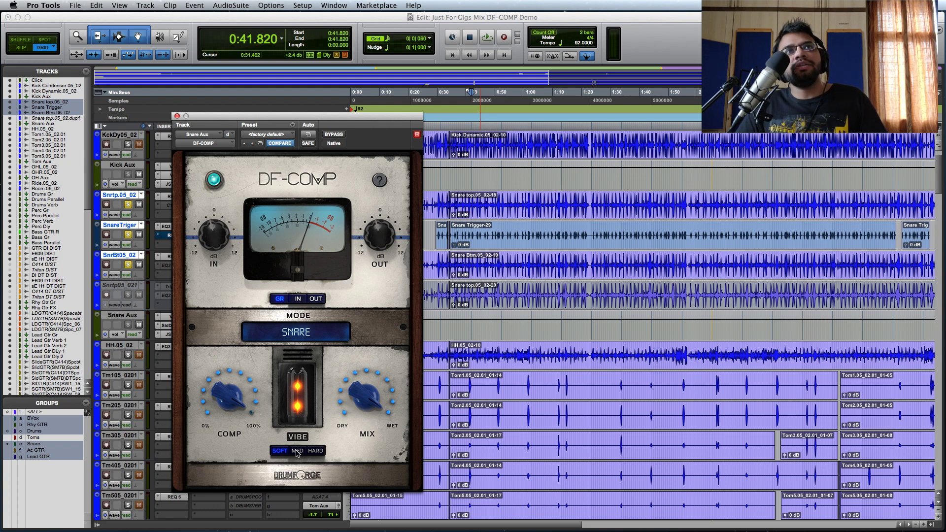
click(297, 452)
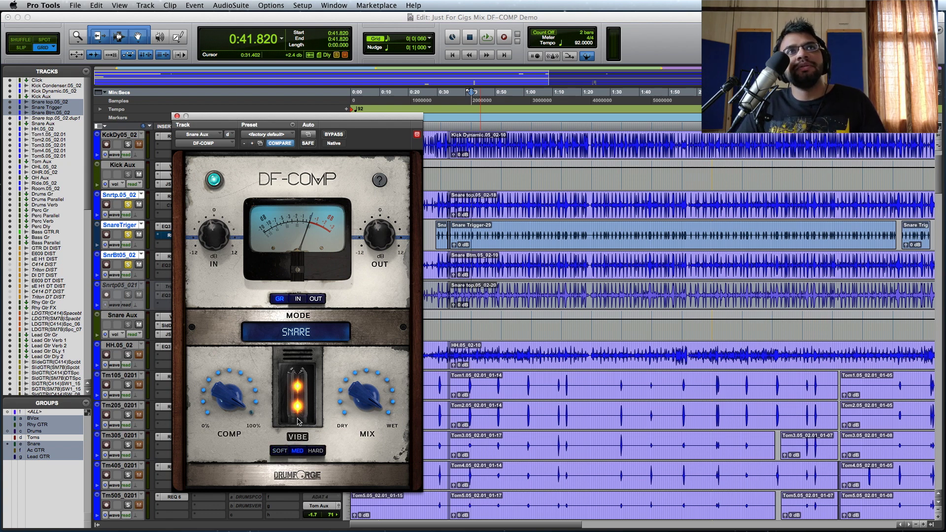
mouse_move(254, 402)
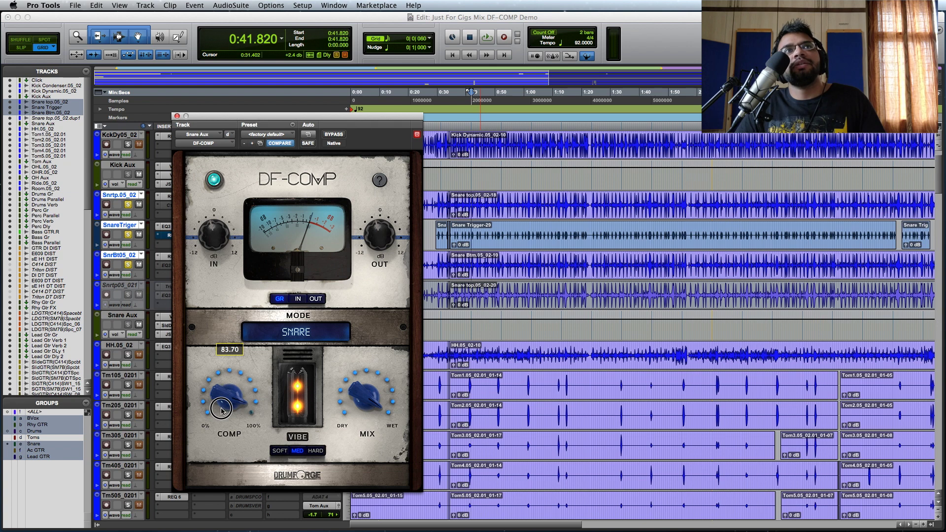
mouse_move(388, 413)
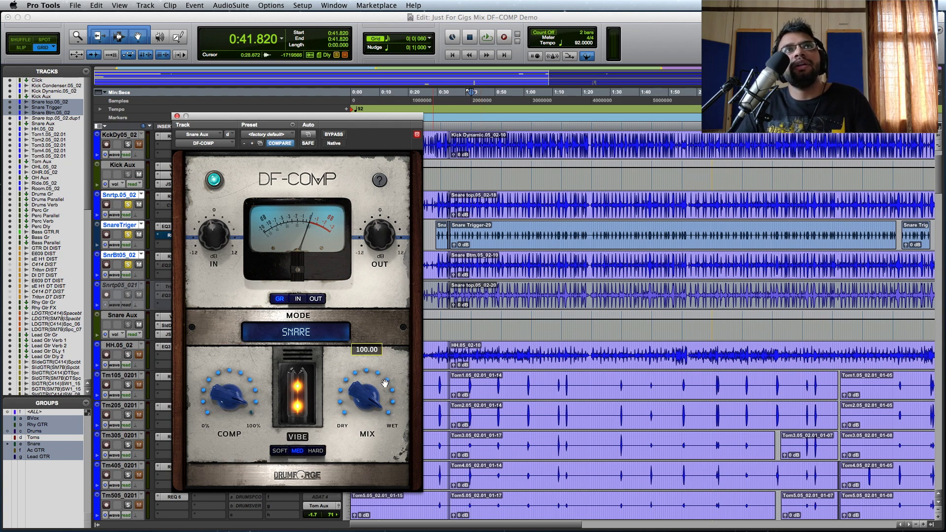
Lower COMP and replay the snare from 0:41.820, comparing it with the compressor off and on
key(space)
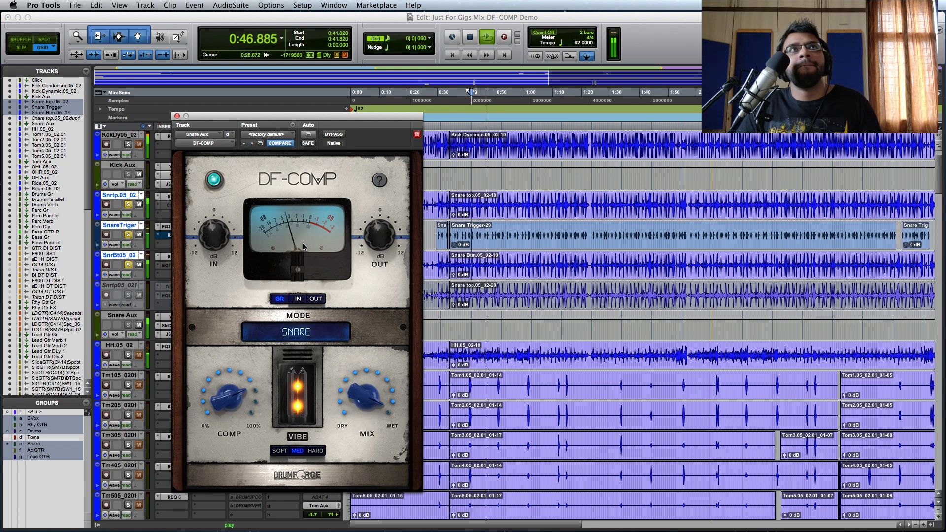
click(215, 180)
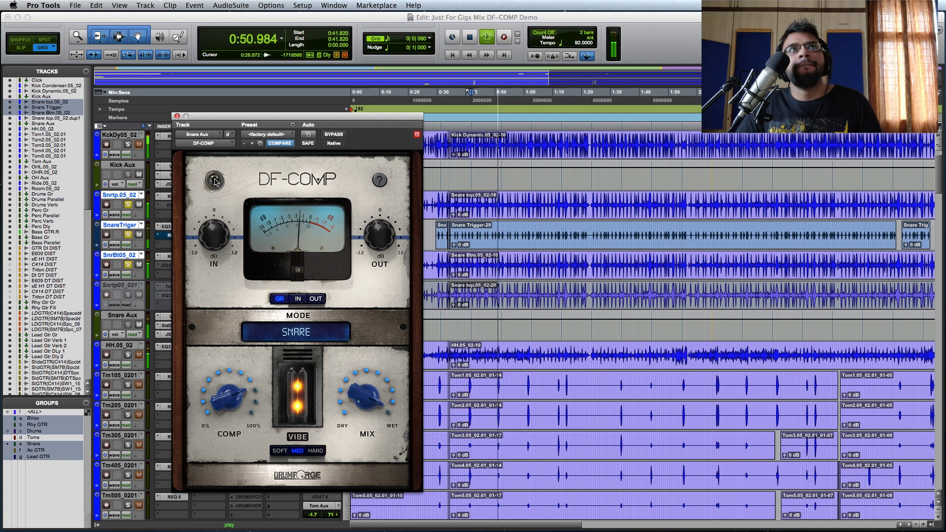
click(215, 181)
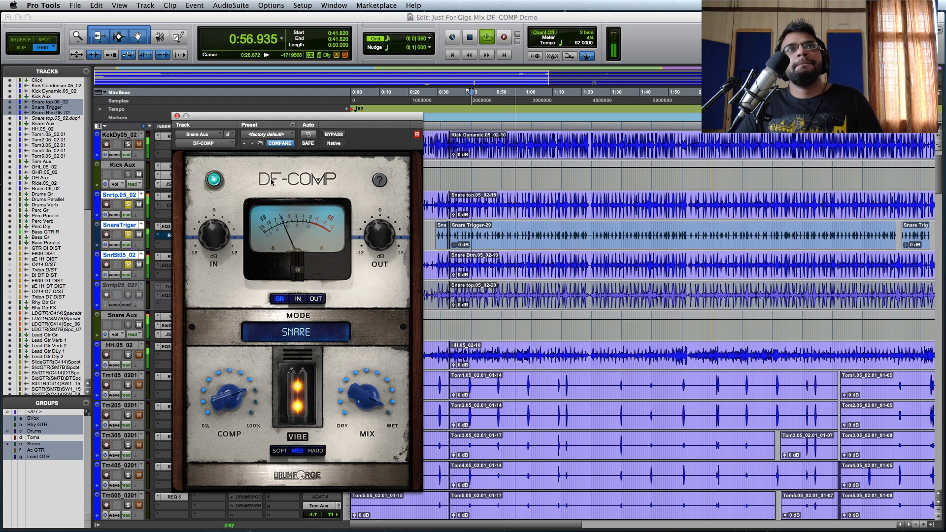
Stop playback, close the Snare Aux DF-COMP window, and unsolo the three snare tracks
key(space)
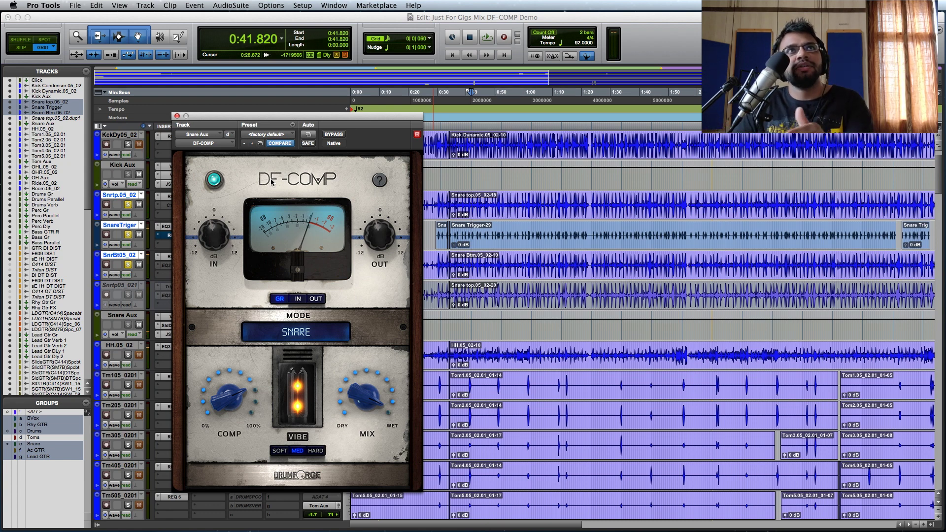
click(177, 117)
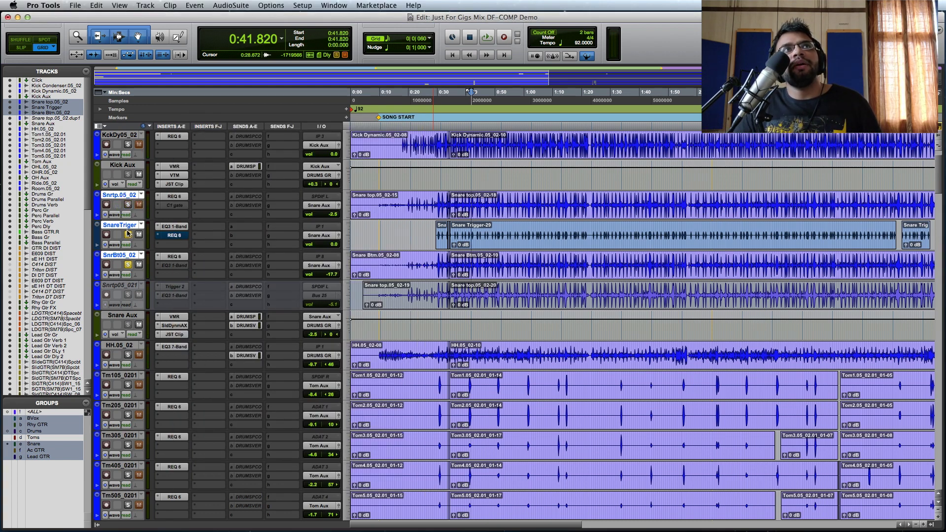
click(128, 263)
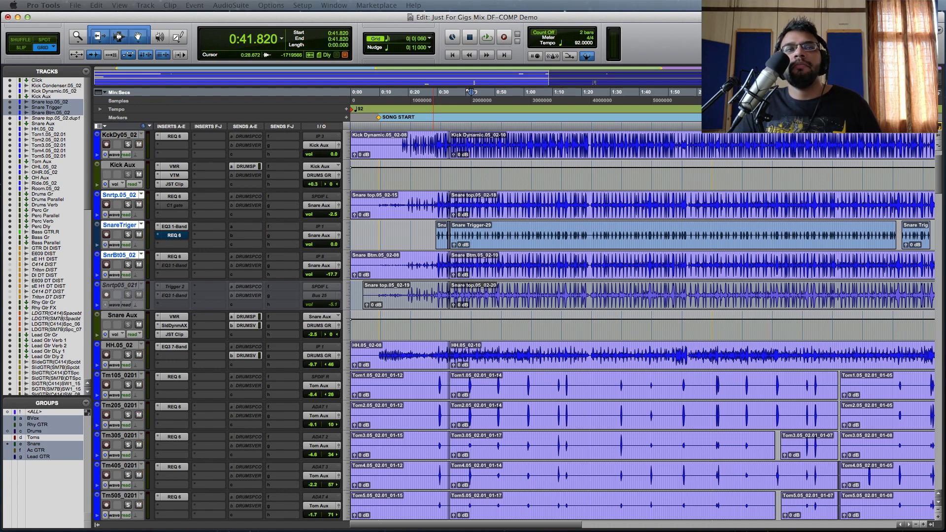
Solo the Room.05_02 track, open its bypassed DF-COMP in ROOMS mode, and start playback from 0:41.820
scroll(252, 364, down, 3)
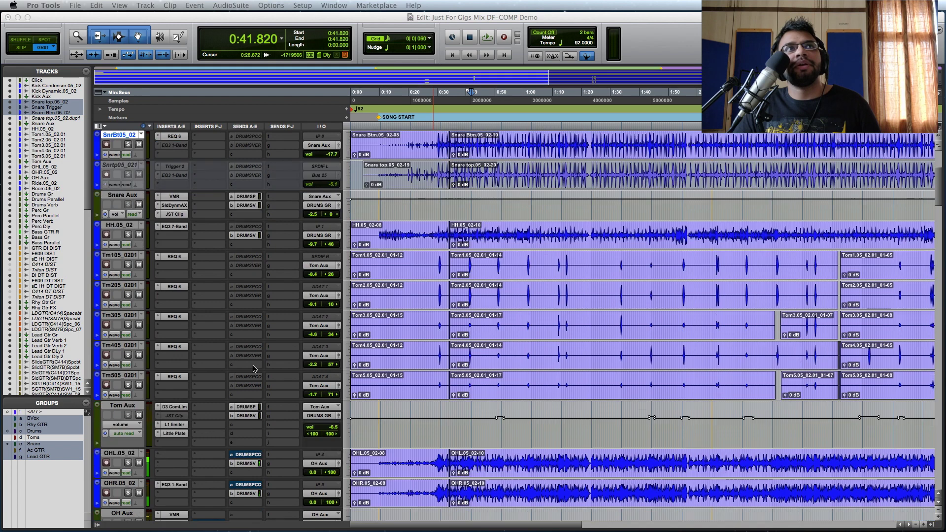
scroll(176, 367, down, 7)
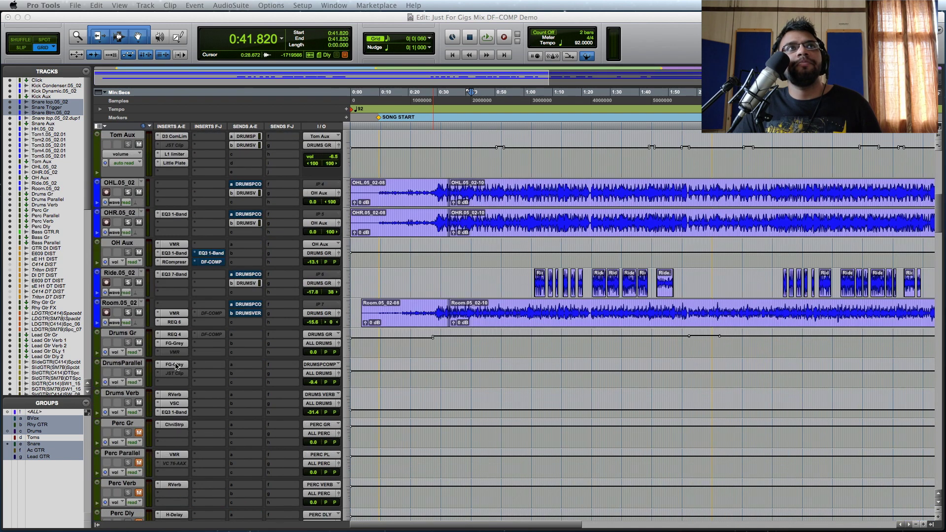
click(127, 373)
click(212, 373)
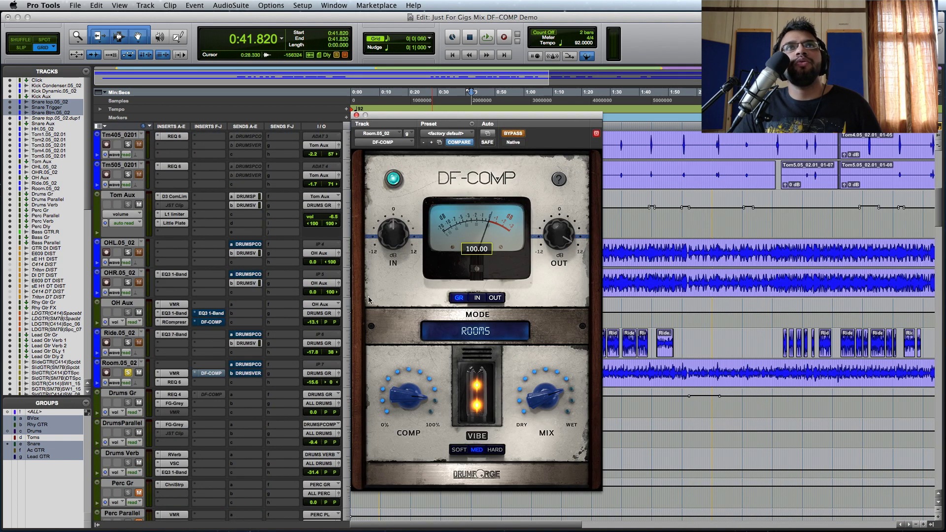
drag(522, 118, 497, 123)
mouse_move(517, 213)
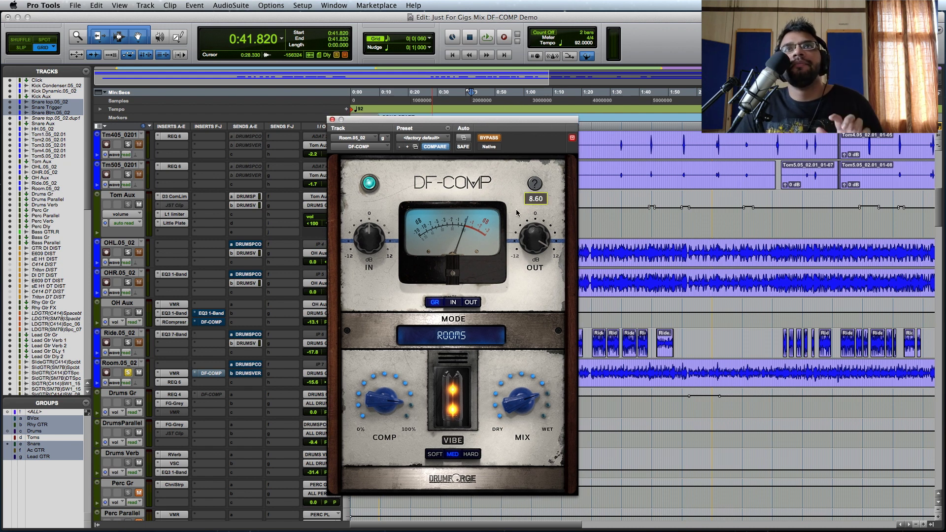
key(space)
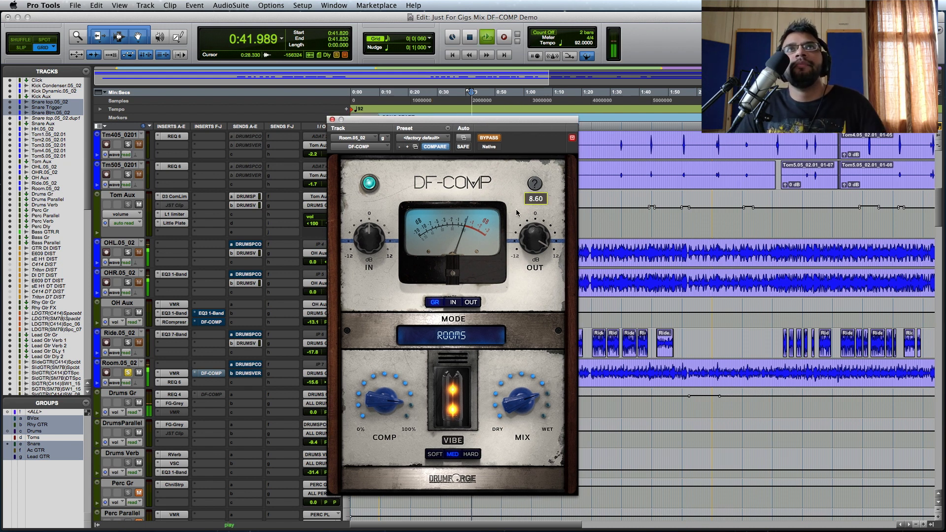
Take the Room.05_02 DF-COMP out of bypass and raise COMP and MIX to their maximum
click(493, 140)
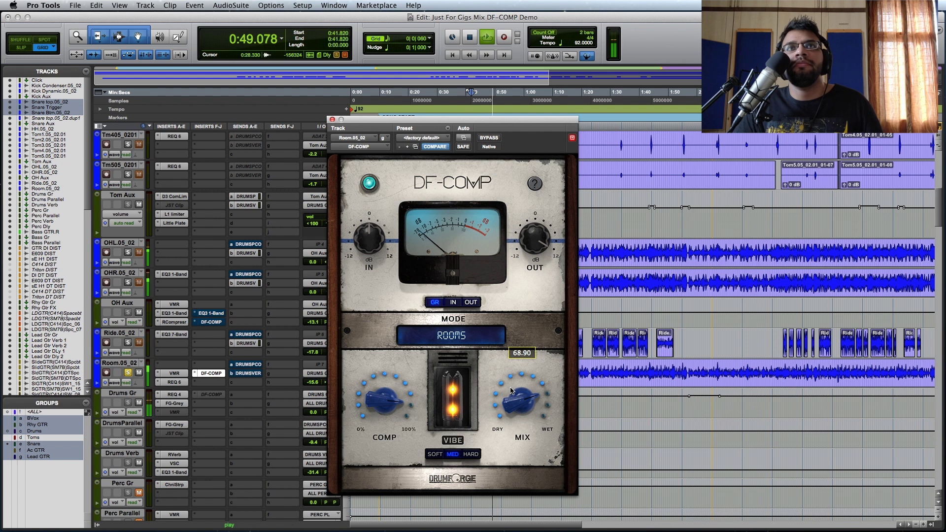
mouse_move(382, 402)
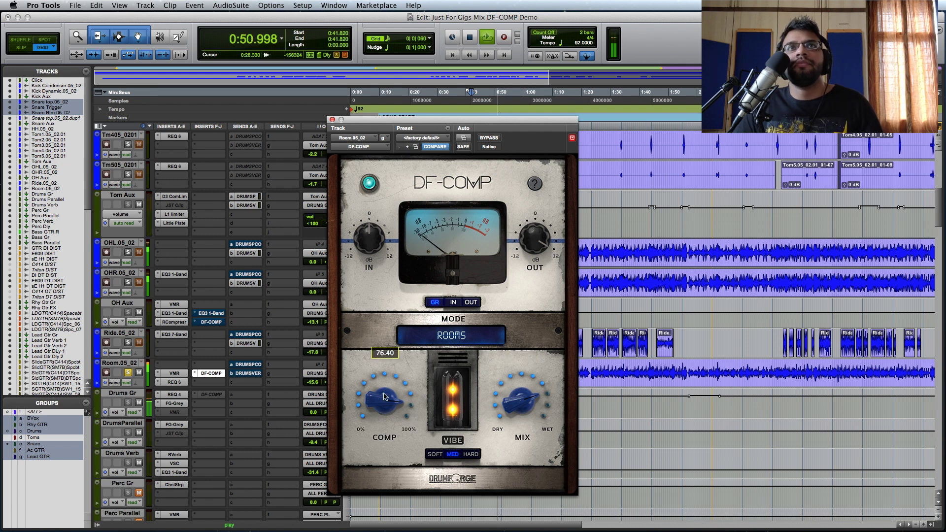
mouse_move(551, 419)
drag(551, 419, 551, 402)
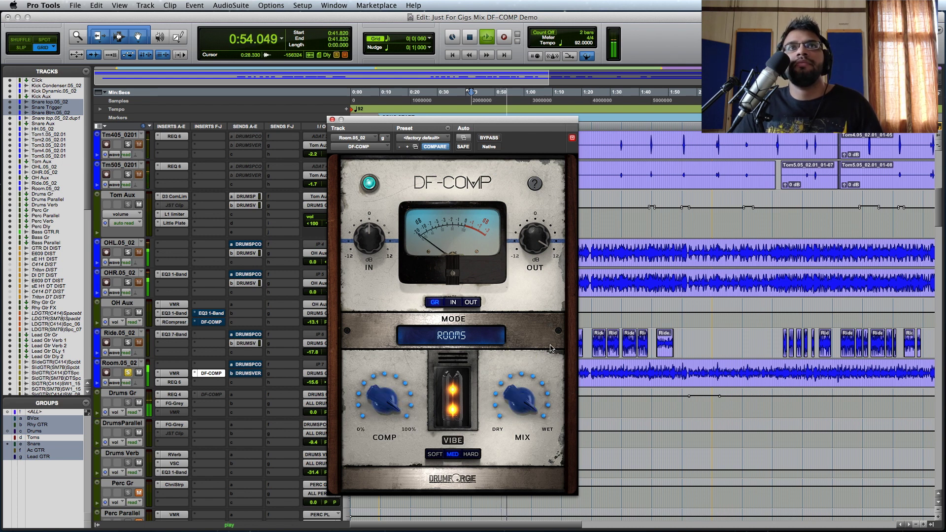
Audition the room compressor's VIBE on SOFT, HARD and MED, and stop playback
click(436, 456)
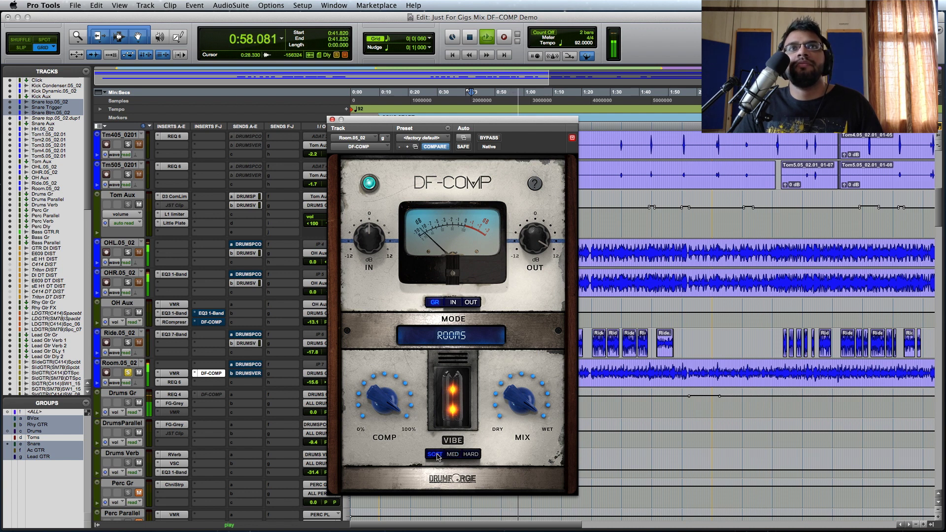
click(470, 455)
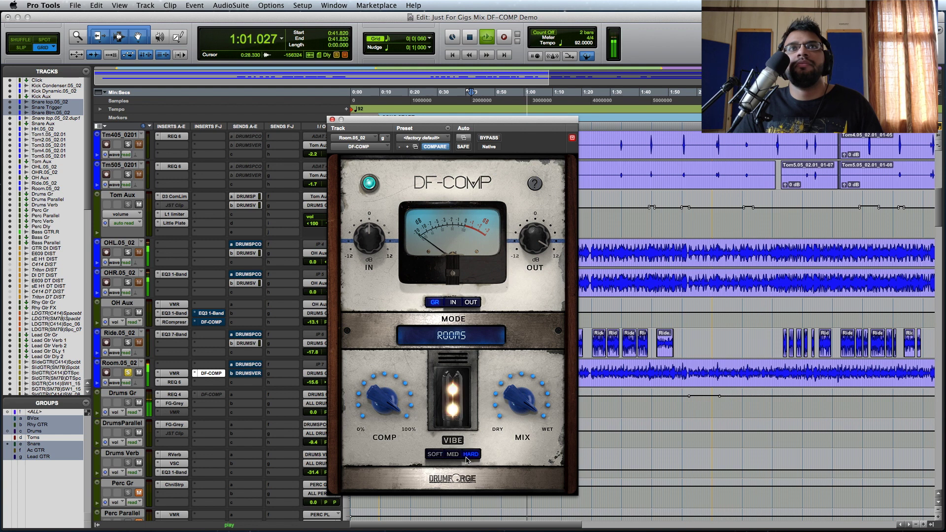
click(450, 456)
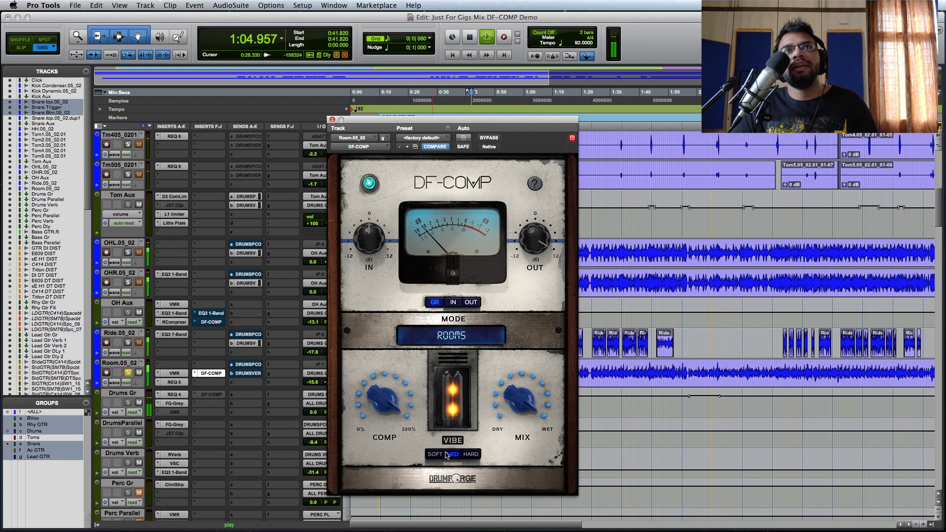
key(space)
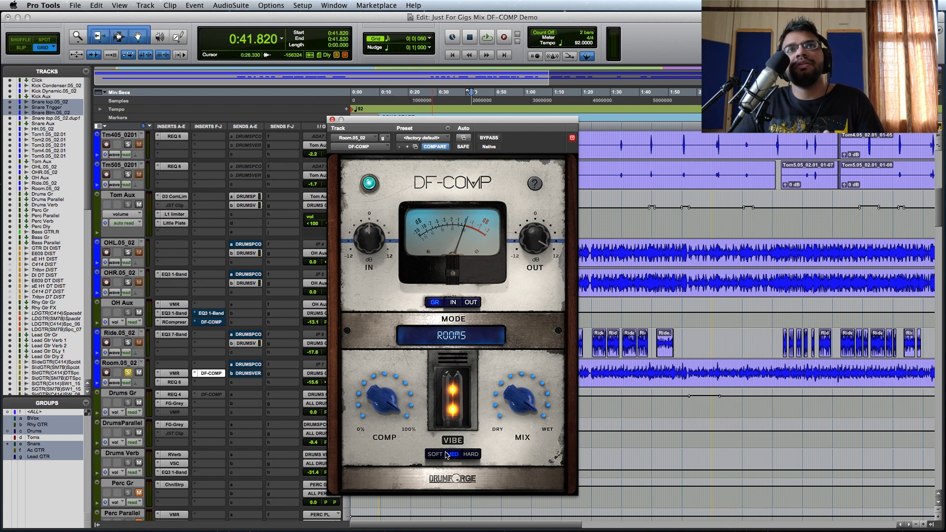
Switch the room compressor's VIBE to HARD and back to MED, and leave COMP at 100
click(469, 456)
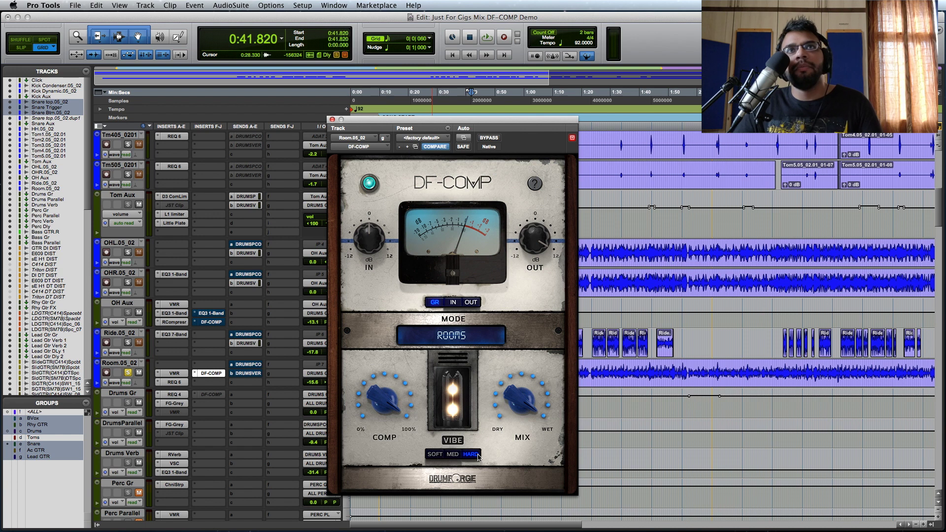
click(455, 455)
mouse_move(387, 412)
mouse_down()
mouse_move(391, 400)
mouse_move(394, 410)
mouse_up()
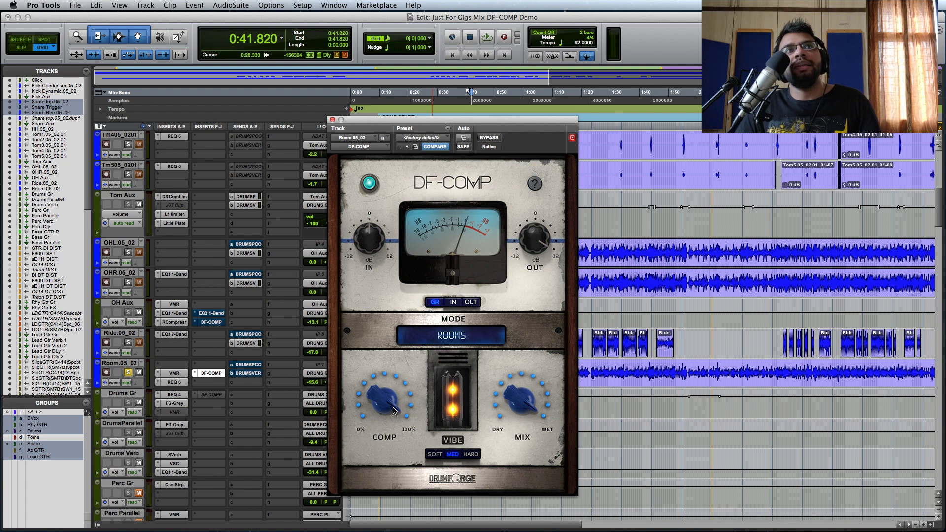
drag(394, 411, 393, 427)
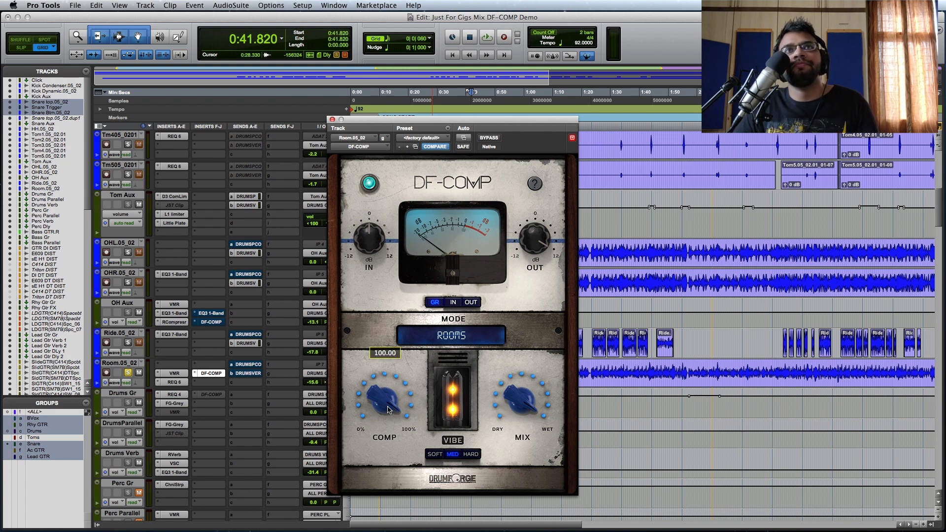
Replay the room track from 0:41.820, alternating VIBE between SOFT and MED, and leave it on MED with playback stopped
key(space)
click(436, 456)
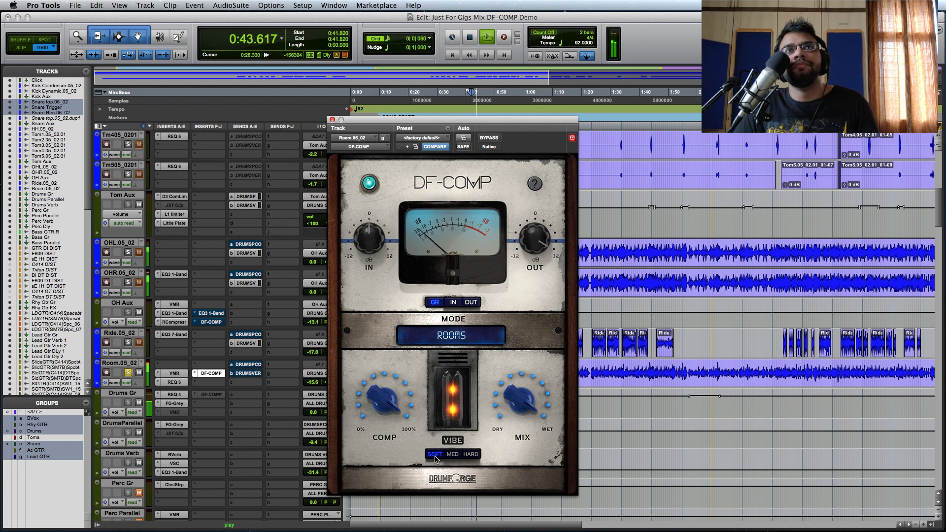
click(453, 454)
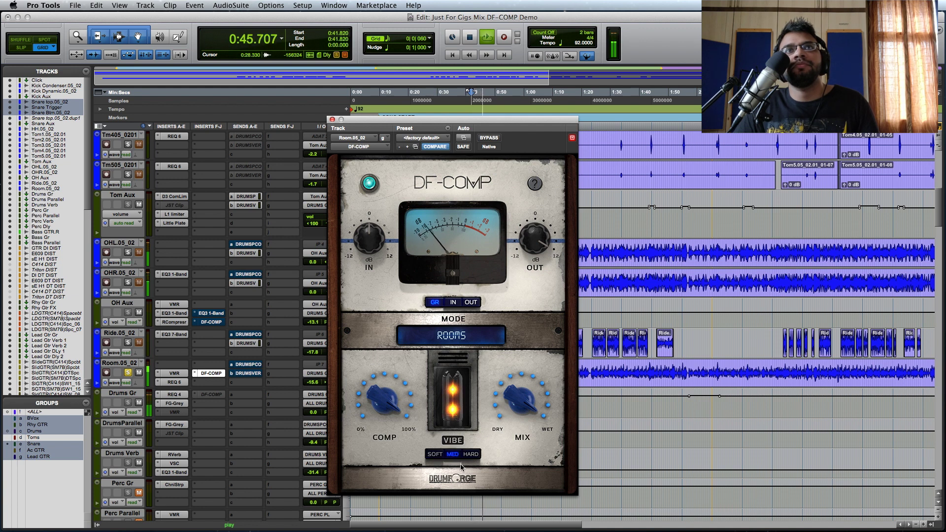
click(435, 455)
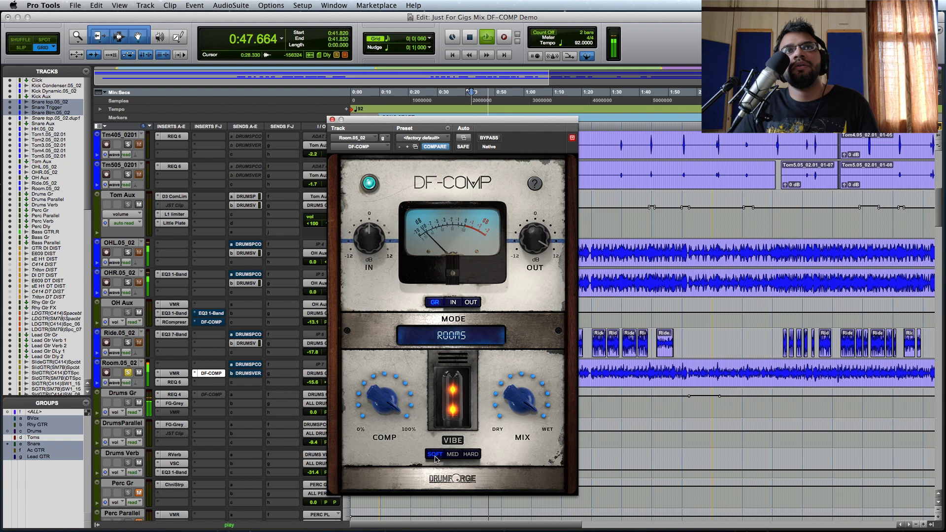
key(space)
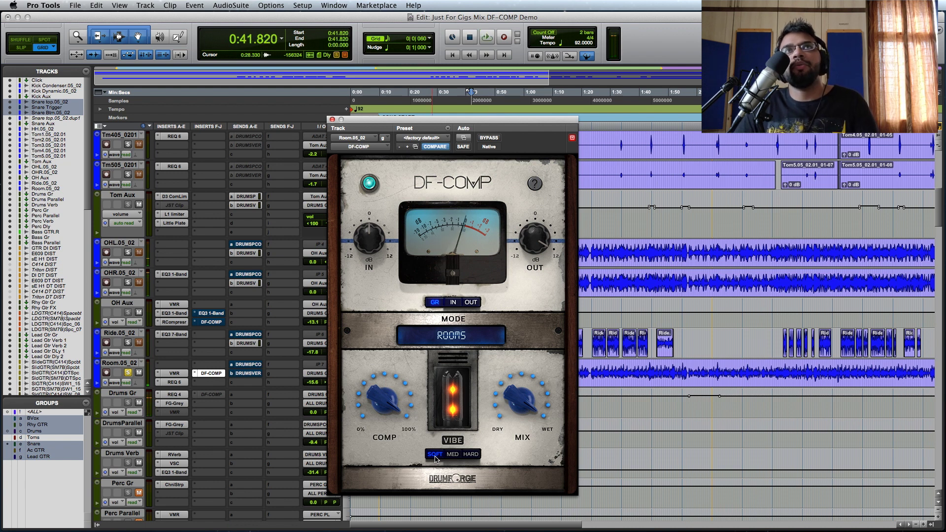
click(452, 455)
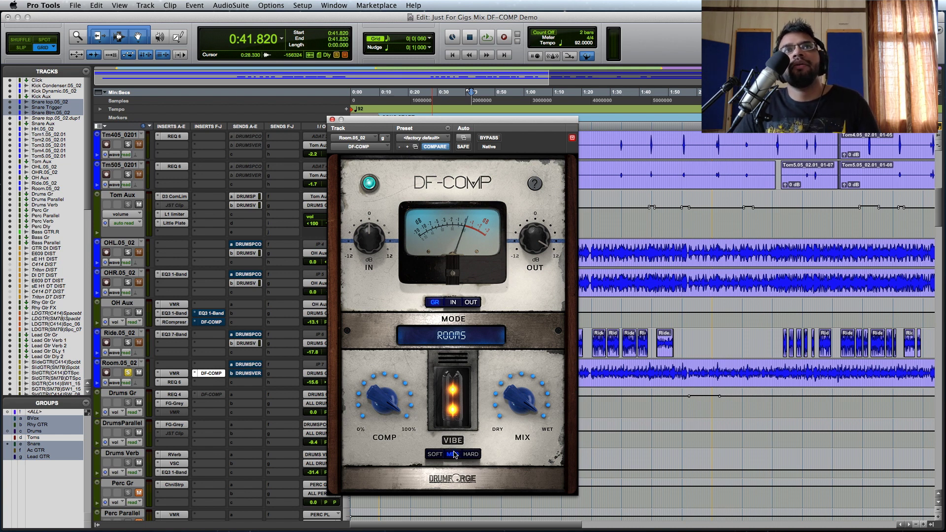
Replay the room track with COMP and MIX lowered, comparing the compressor off and on
mouse_move(379, 405)
key(space)
drag(379, 405, 386, 438)
drag(516, 398, 513, 414)
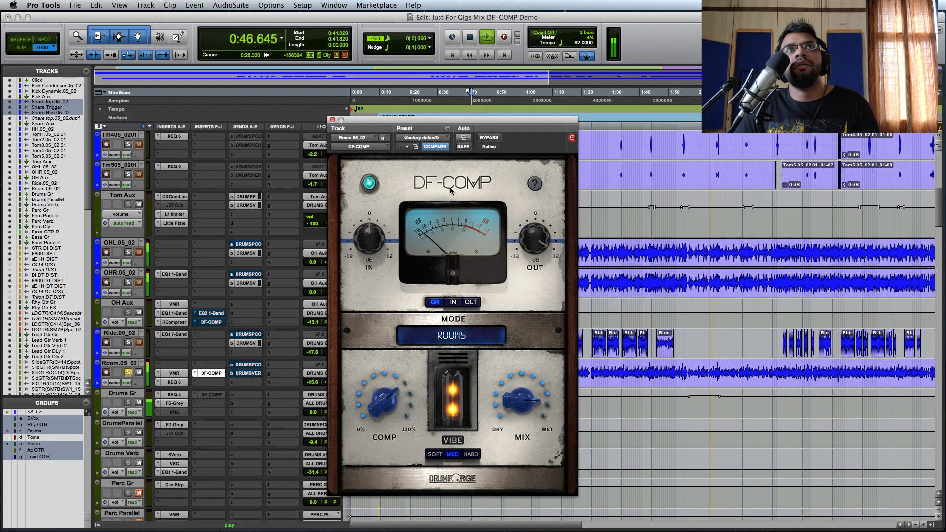
click(369, 184)
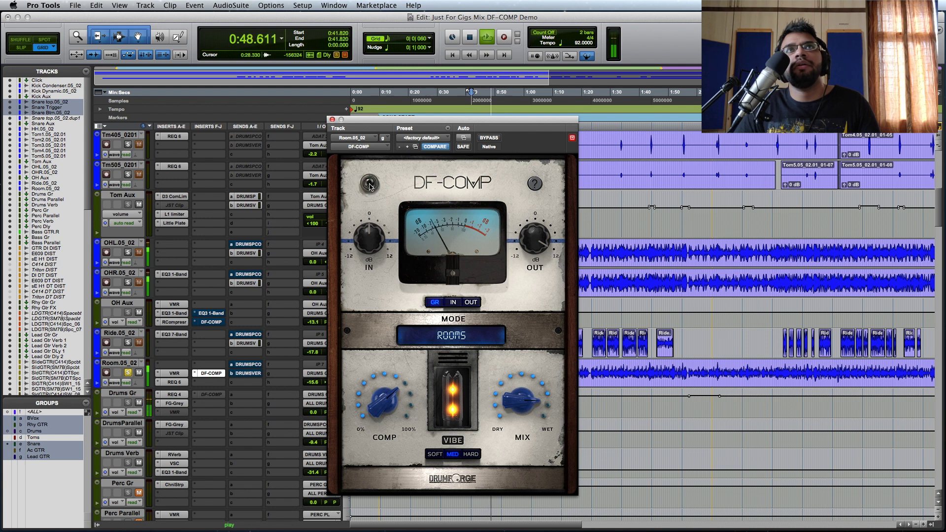
click(369, 184)
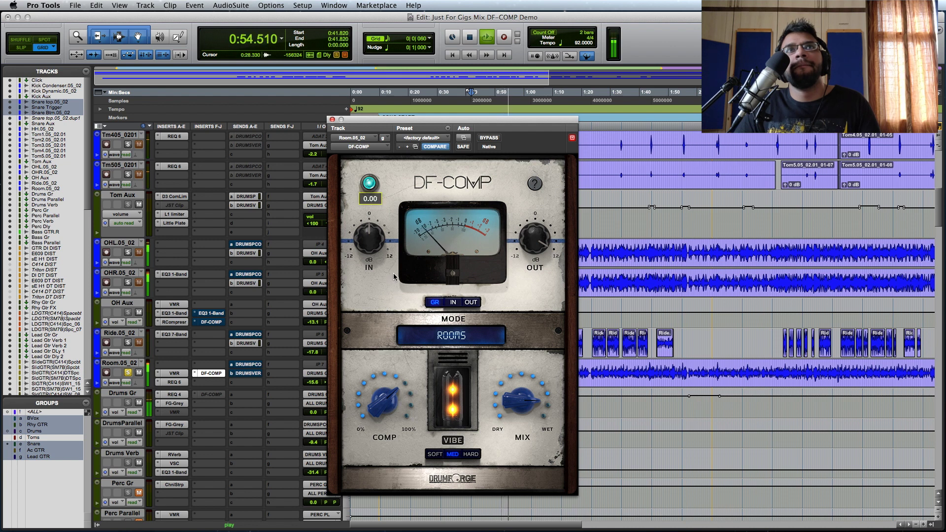
Stop playback and make the DF-COMP insert on Room.05_02 inactive
drag(499, 402, 523, 411)
key(space)
click(208, 373)
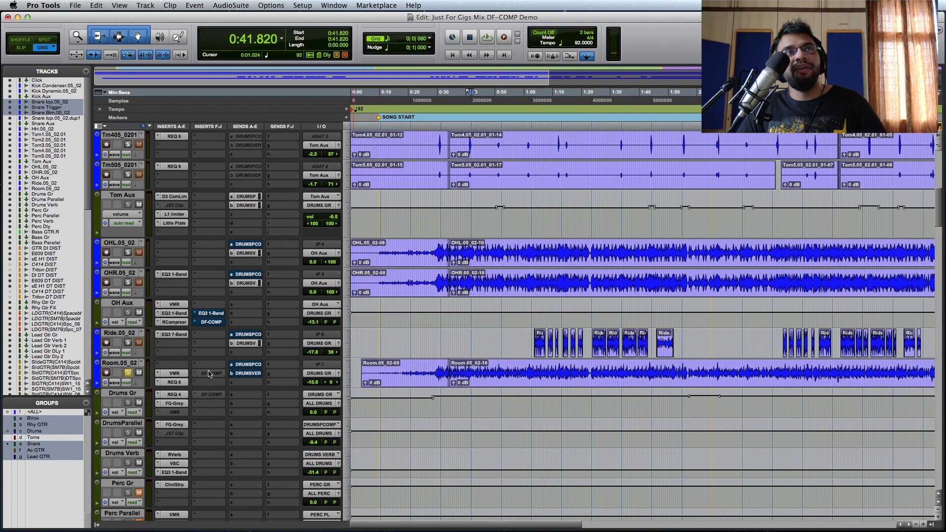
Mute the Drums Verb track, and activate and open the BUS-mode DF-COMP on Drums Gr
scroll(234, 338, down, 2)
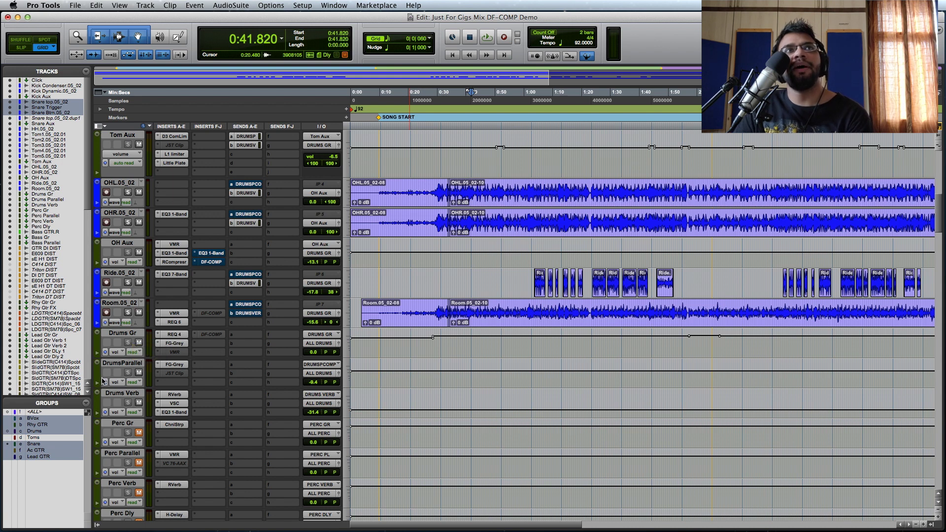
click(139, 404)
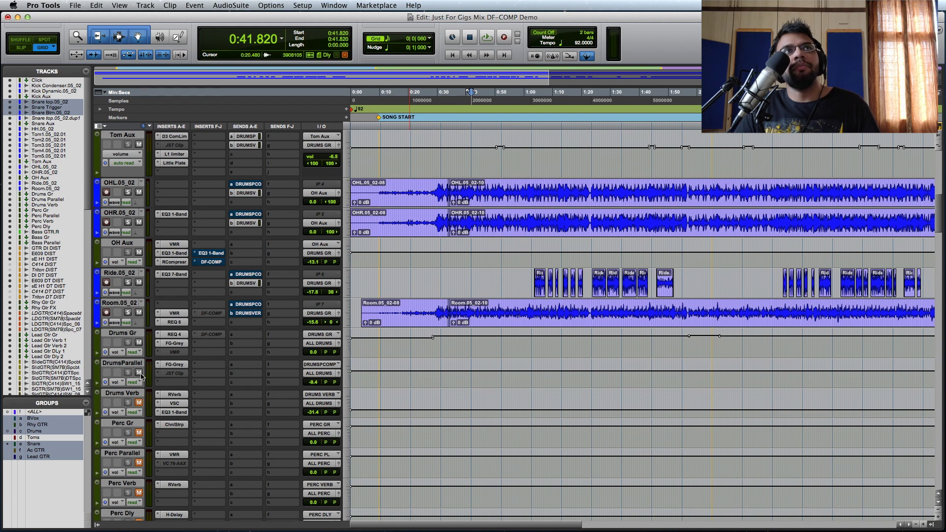
ctrl+super+click(217, 338)
click(217, 339)
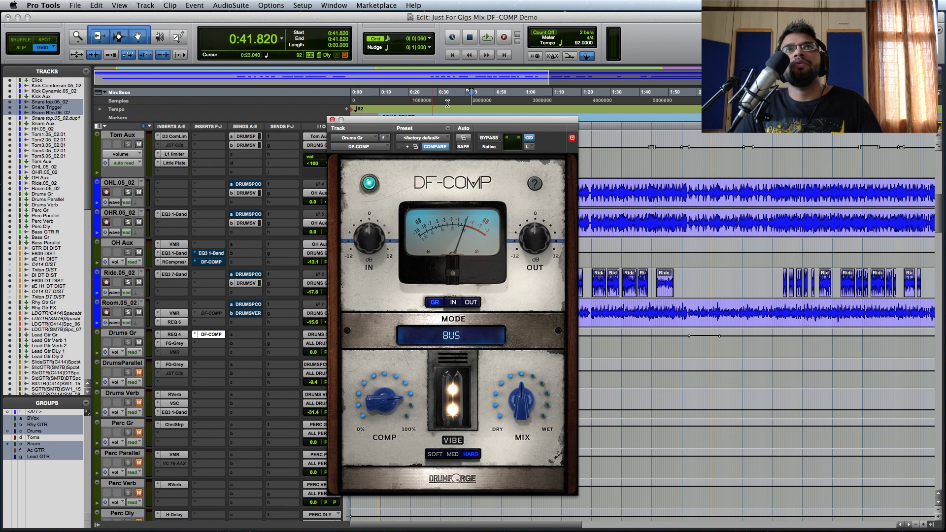
drag(460, 122, 494, 127)
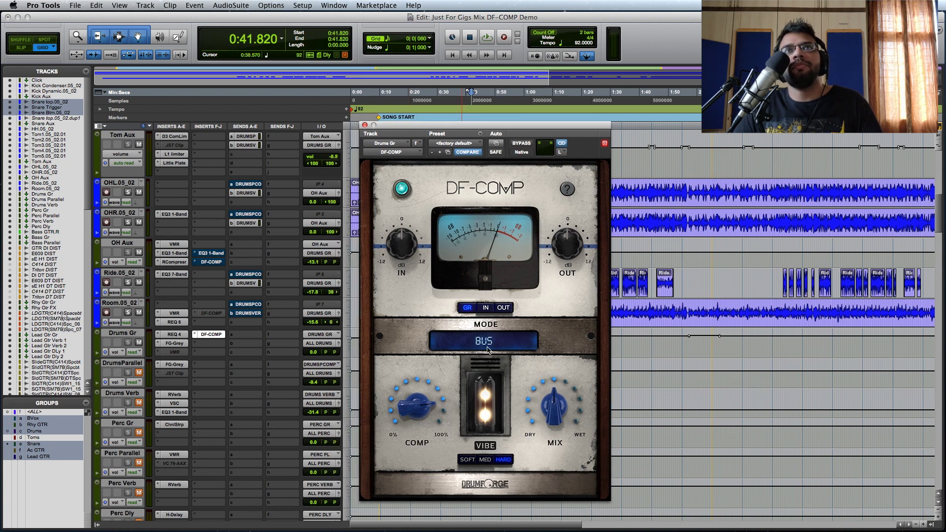
Bypass FG-Grey on Drums Gr and play the soloed drum tracks from 0:41.820
click(176, 344)
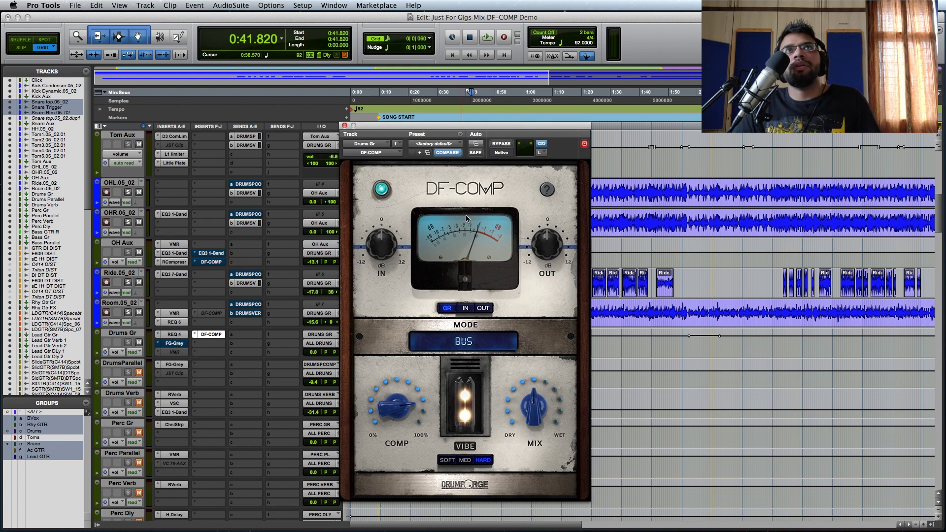
drag(476, 128, 496, 128)
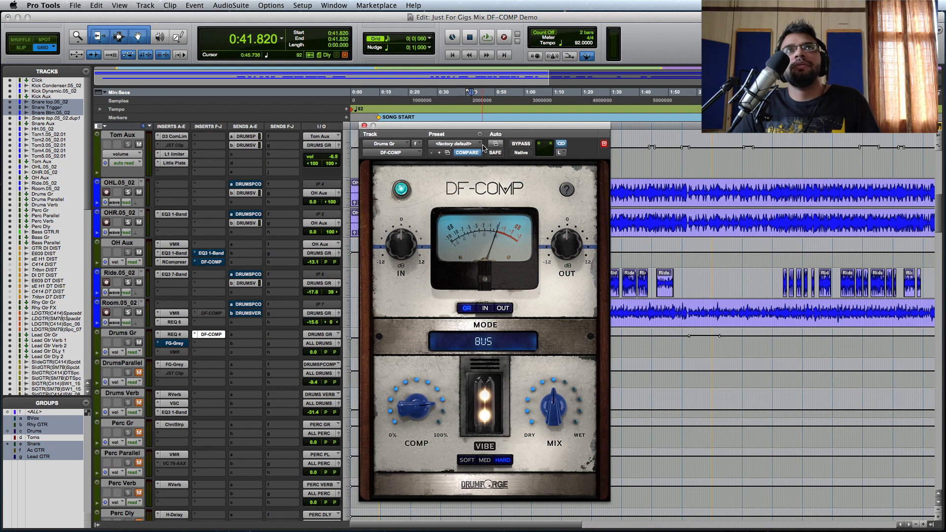
click(193, 328)
key(space)
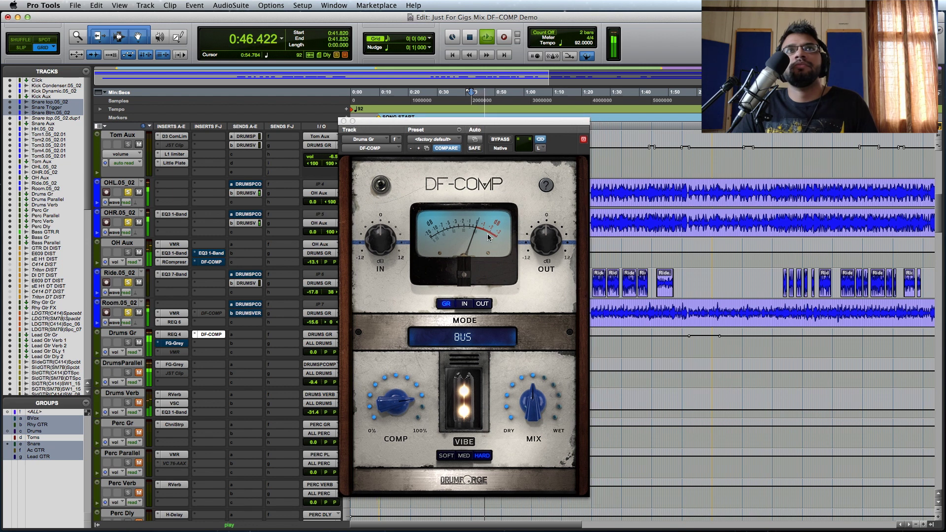
Switch on the Drums Gr compressor and raise its MIX and COMP during playback
click(383, 190)
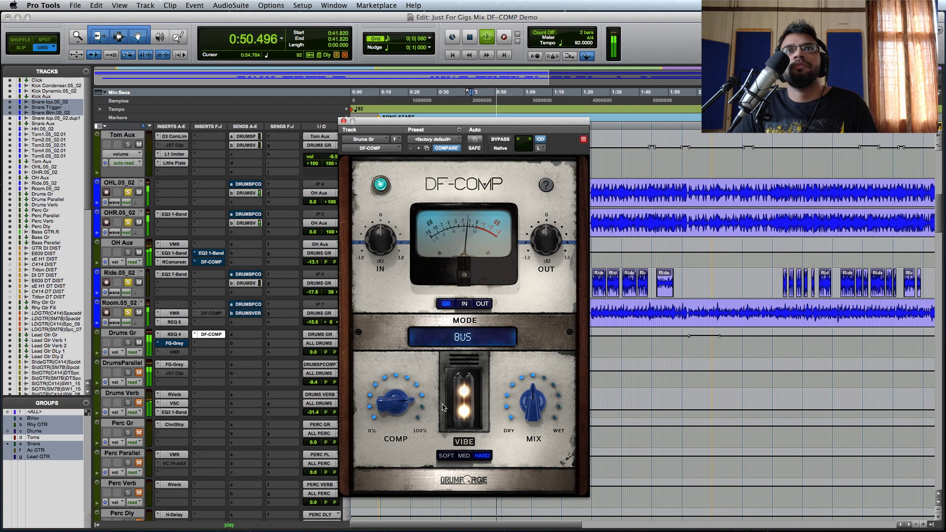
drag(533, 403, 534, 394)
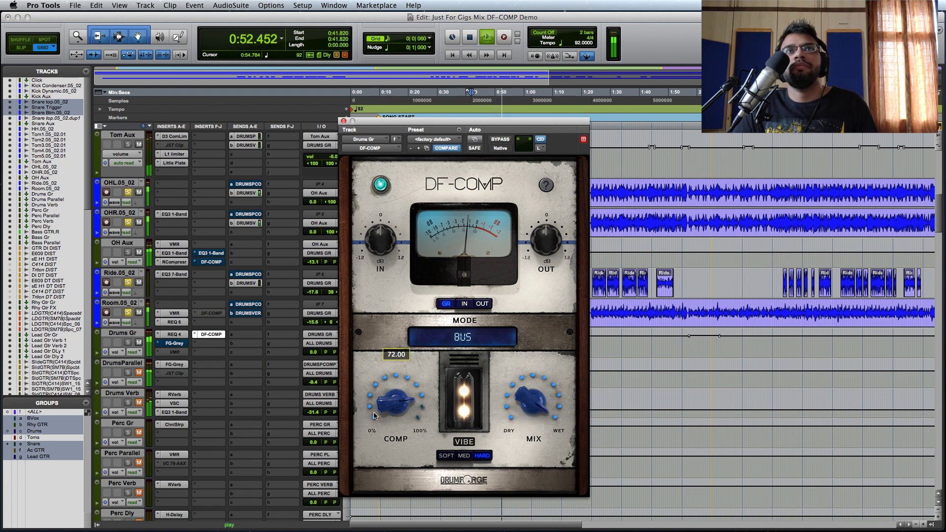
drag(372, 418, 374, 394)
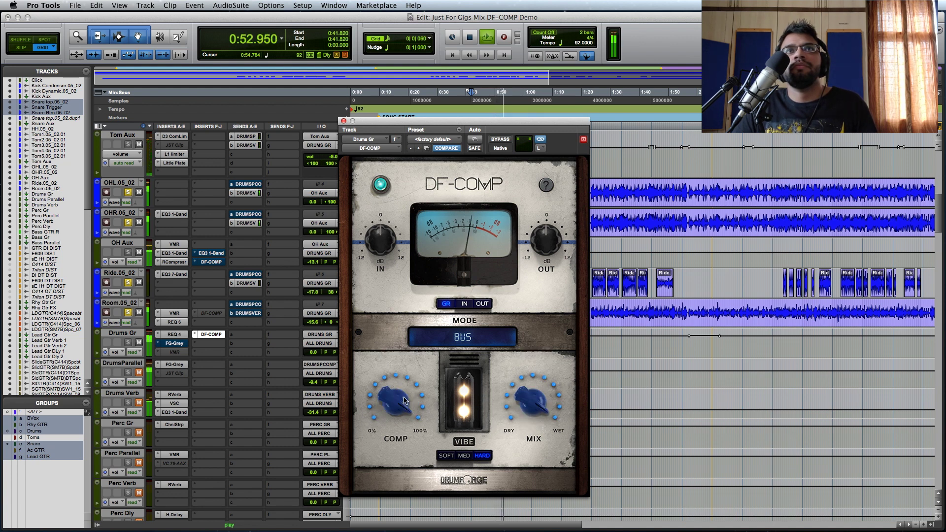
Audition the drum bus compressor's VIBE on SOFT, MED and HARD, and leave it on HARD
click(447, 457)
click(465, 458)
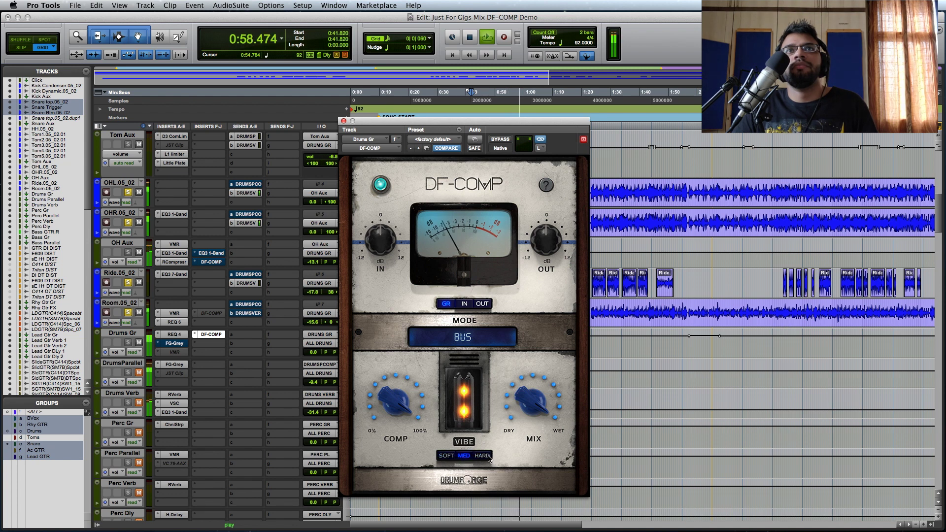
click(488, 457)
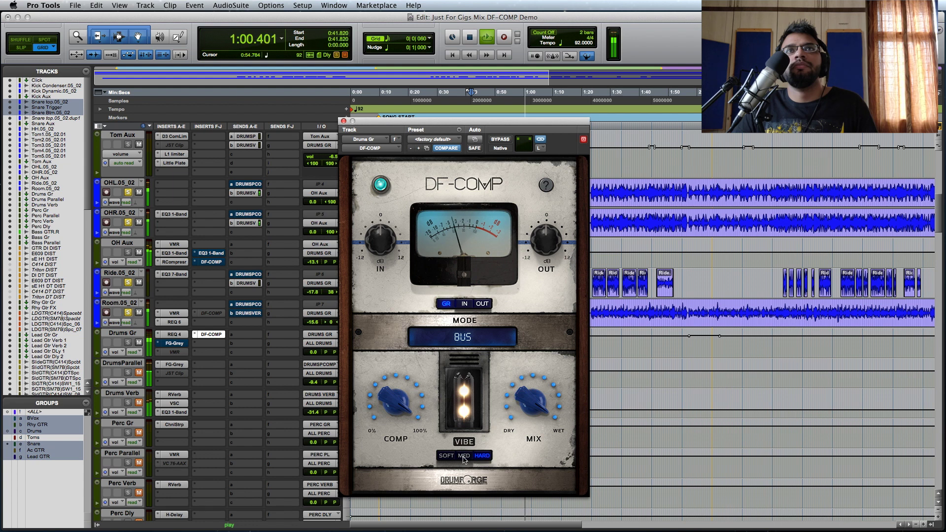
click(463, 457)
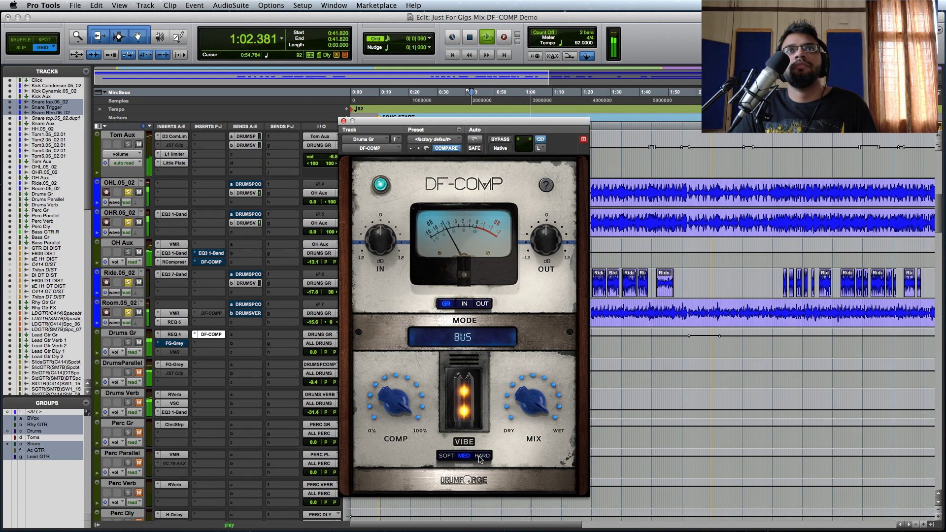
click(481, 457)
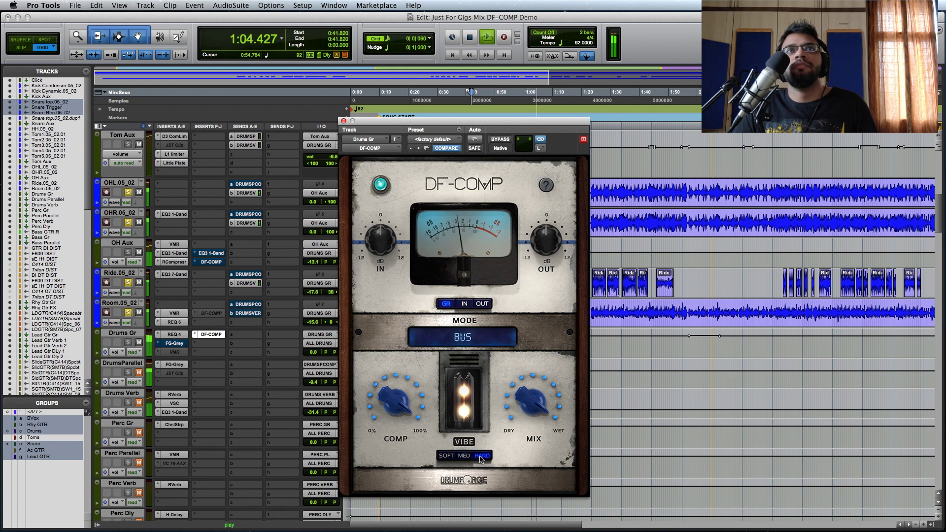
Lower COMP to about 62 and reduce MIX on the drum bus, and switch the compressor off for comparison
drag(401, 440, 402, 441)
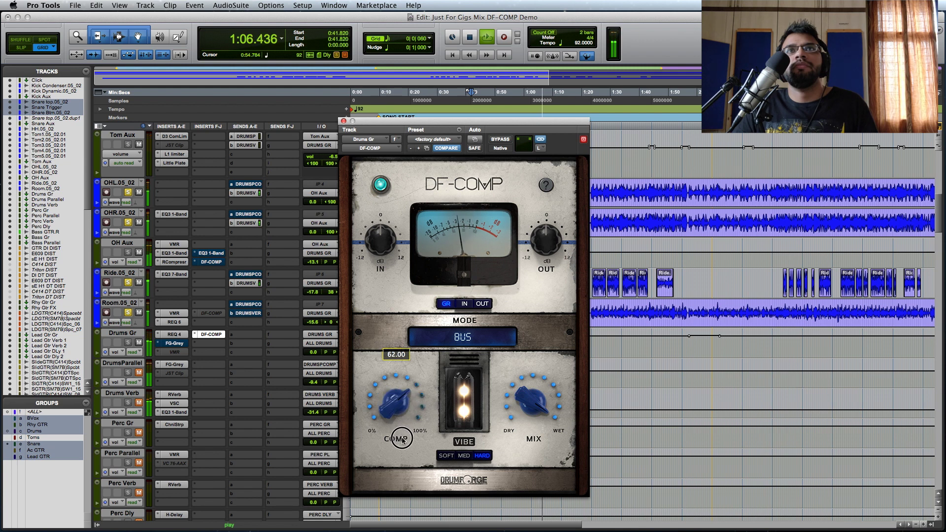
drag(504, 397, 511, 443)
click(381, 185)
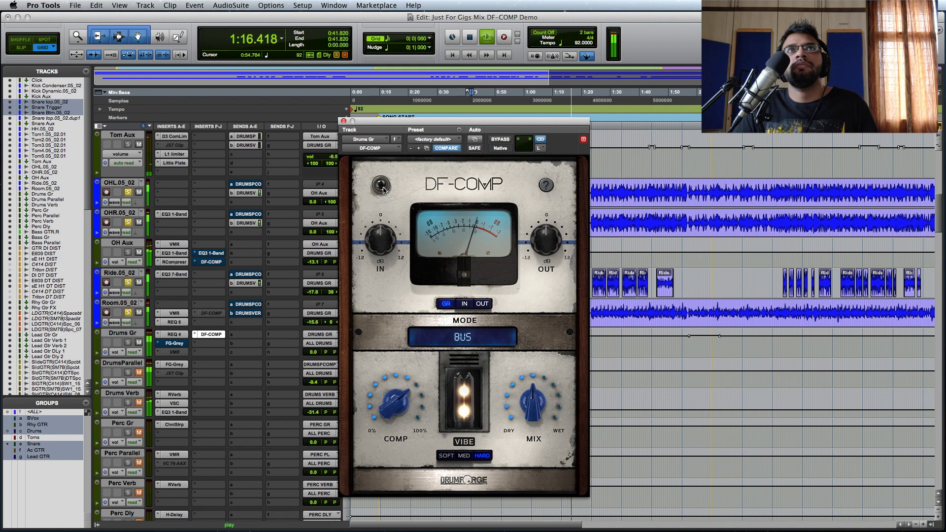
Toggle the drum bus compressor on and off during playback to compare the sound, and stop playback
click(382, 186)
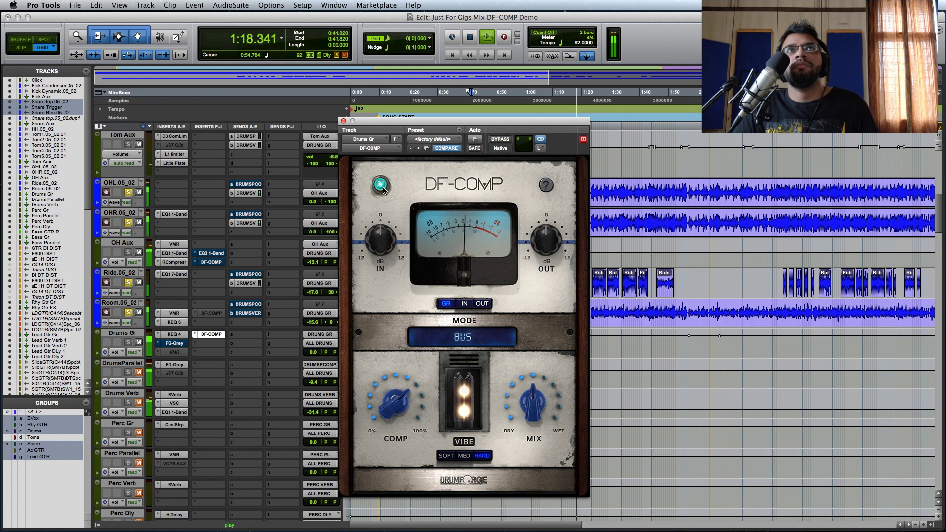
click(382, 186)
key(space)
mouse_move(537, 438)
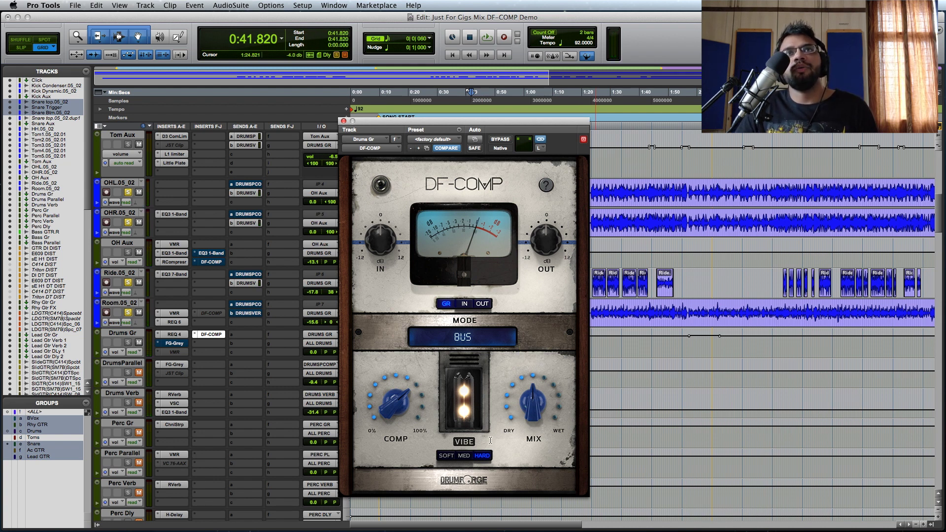
mouse_move(405, 394)
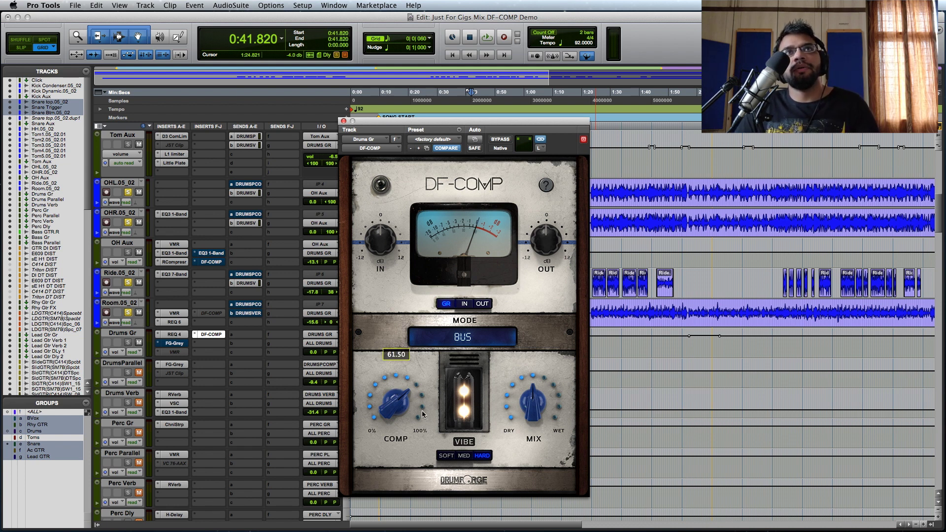
scroll(396, 410, up, 4)
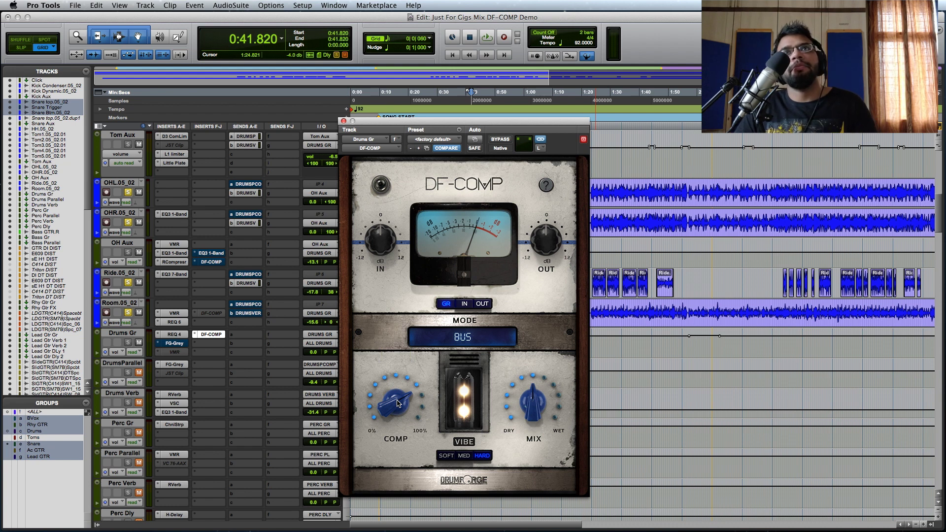
Replay the drums from 0:41.820, toggle the compressor for comparison, and leave it switched on
key(space)
click(380, 185)
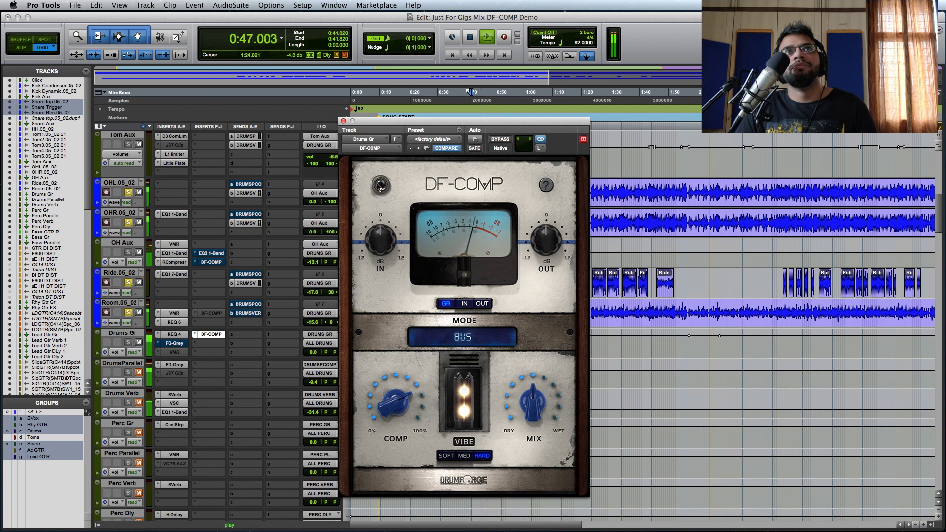
click(380, 185)
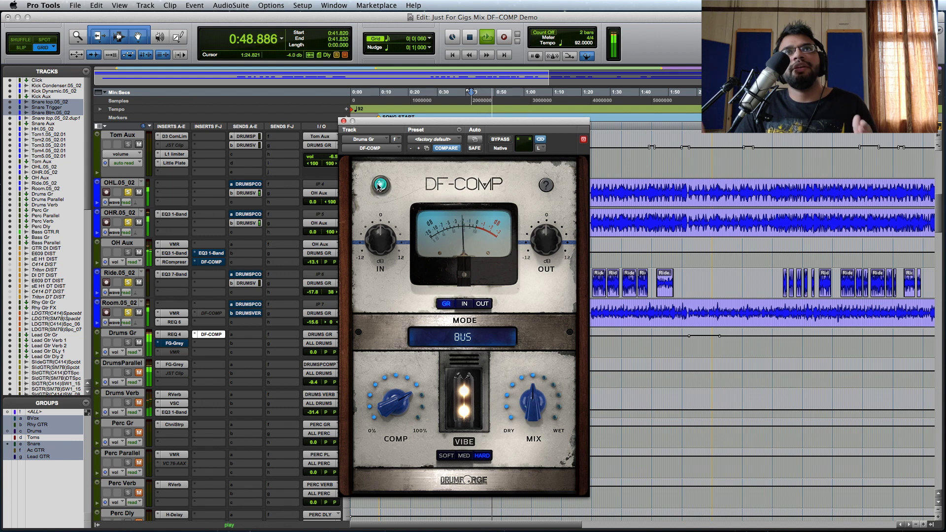
key(space)
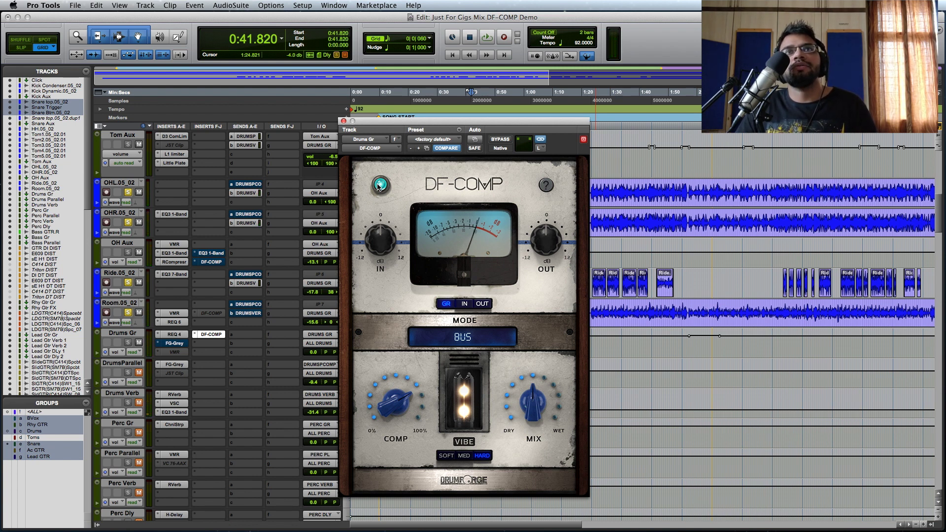
Bypass the DF-COMP insert on Drums Gr, check it in the plug-in window and close that window
key(super+w)
click(215, 334)
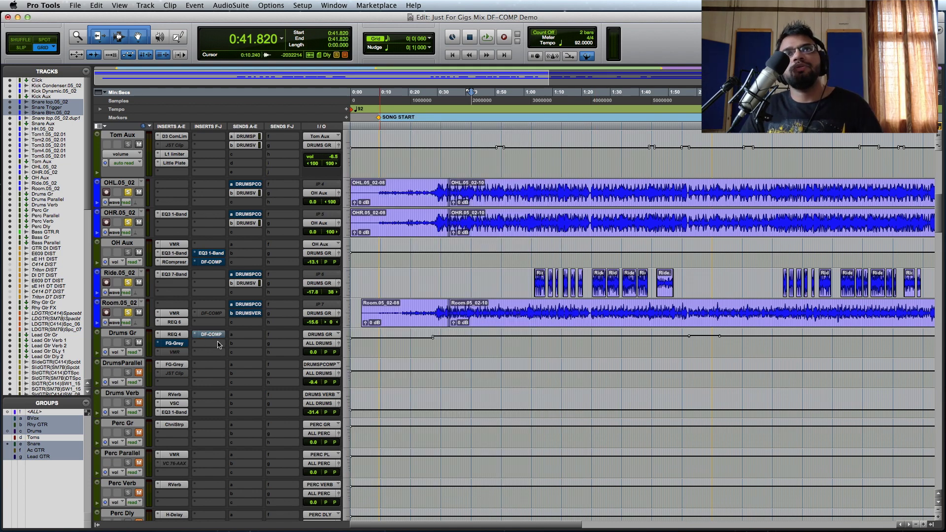
click(215, 335)
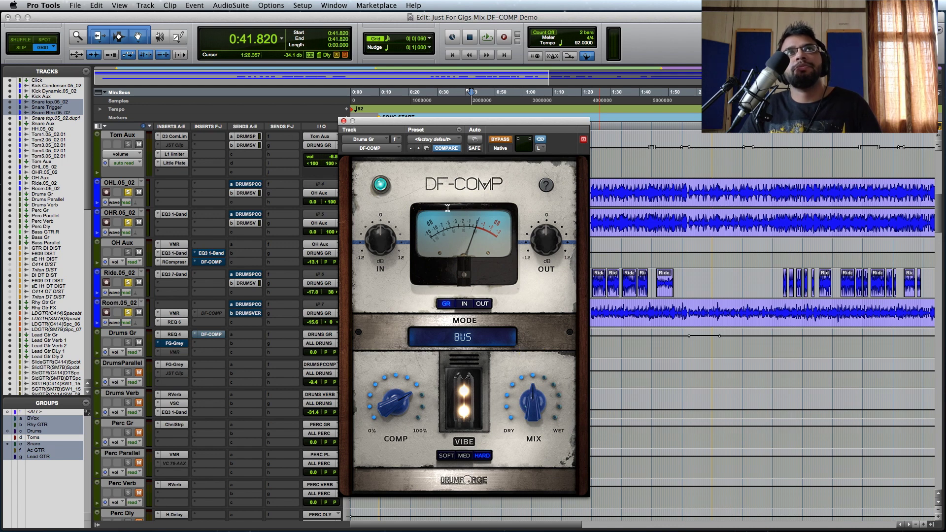
click(344, 121)
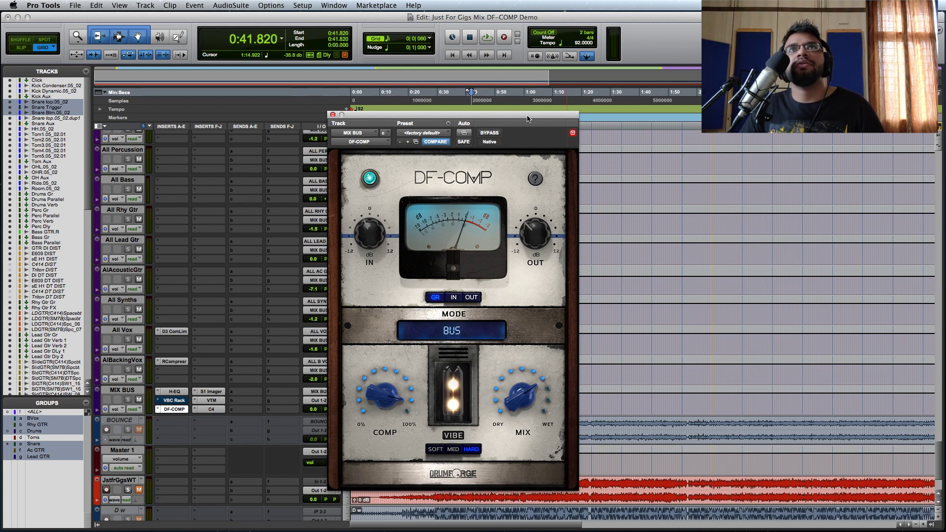
Move the MIX BUS compressor window clear of the inserts, bypass the plug-in and play the full mix from 0:41.820
drag(509, 113, 602, 106)
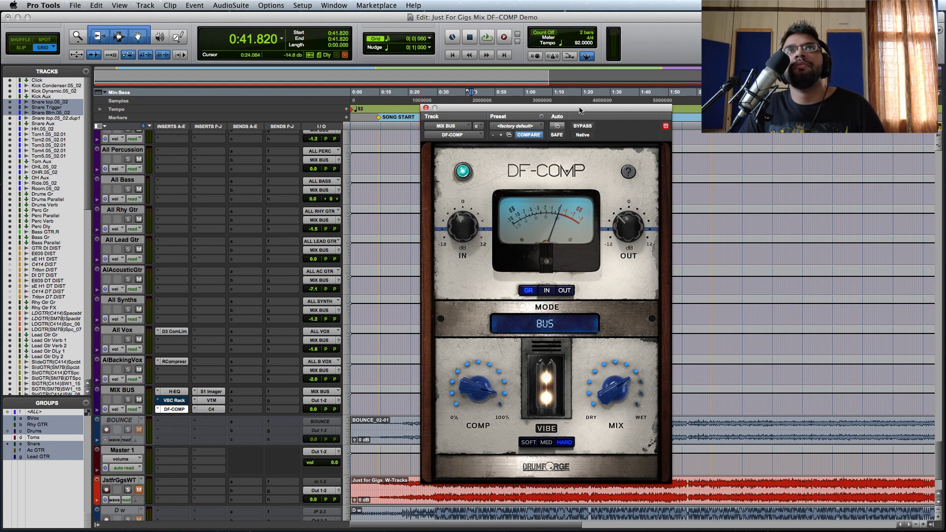
drag(580, 111, 576, 111)
click(578, 126)
key(space)
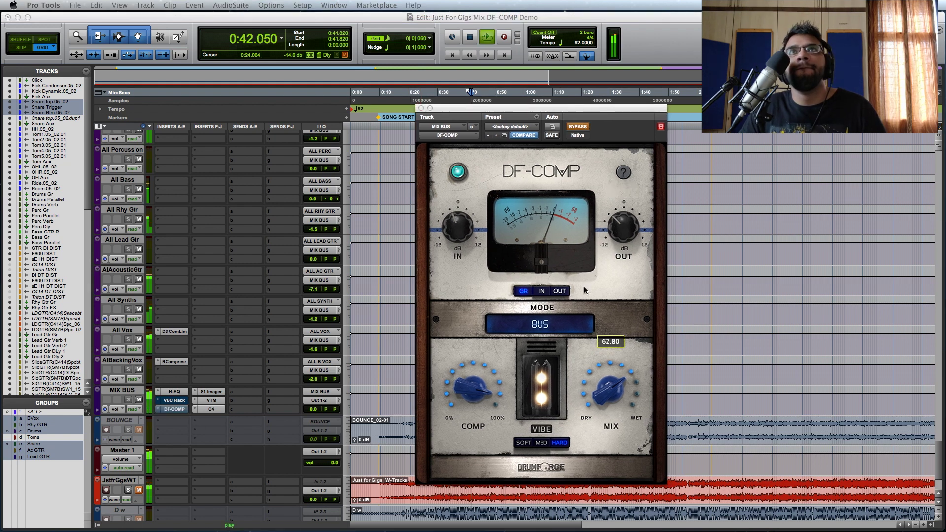
Take the MIX BUS compressor out of bypass during playback and raise its MIX toward WET
click(577, 127)
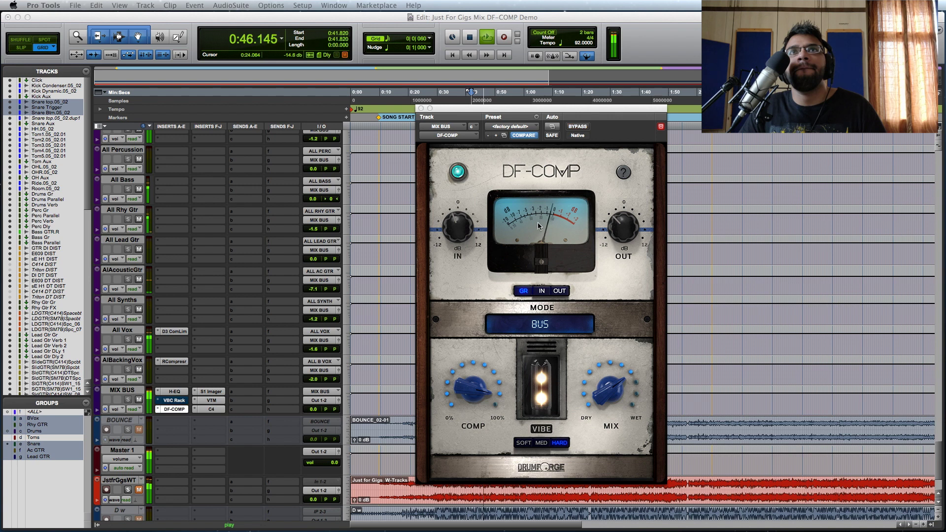
mouse_move(483, 389)
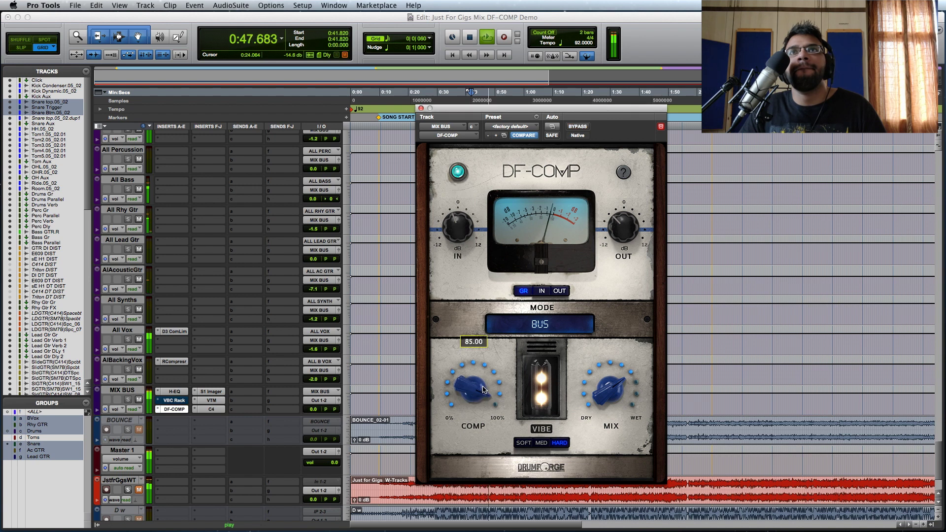
drag(613, 382, 623, 358)
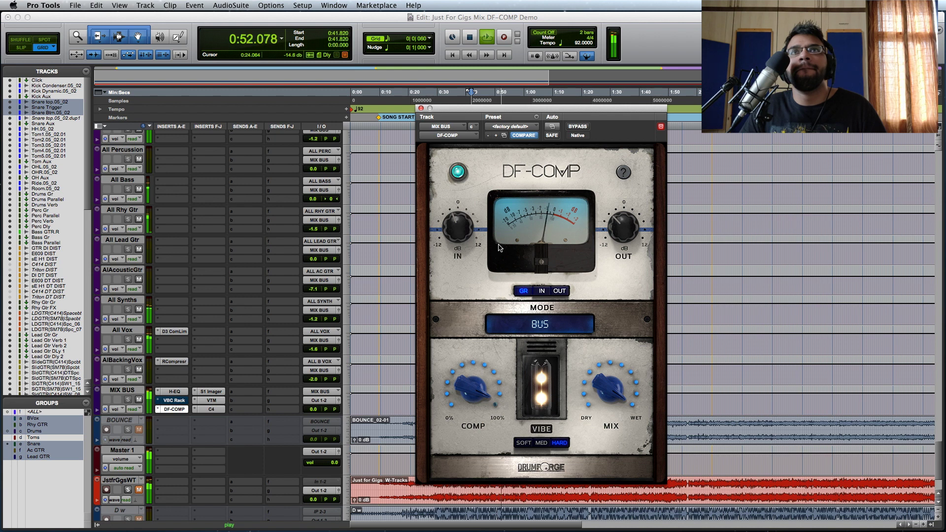
Audition the MIX BUS compressor's VIBE on MED, SOFT and HARD, and leave it on SOFT
click(540, 444)
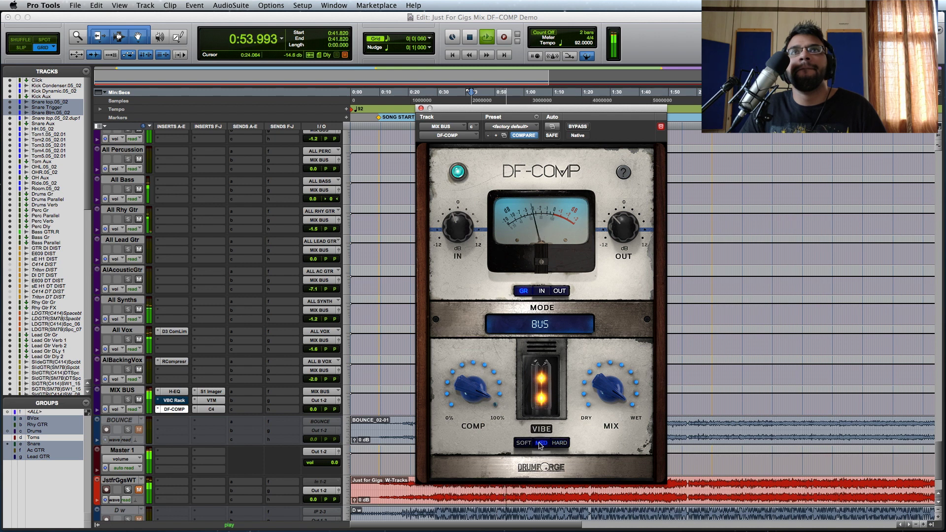
click(520, 444)
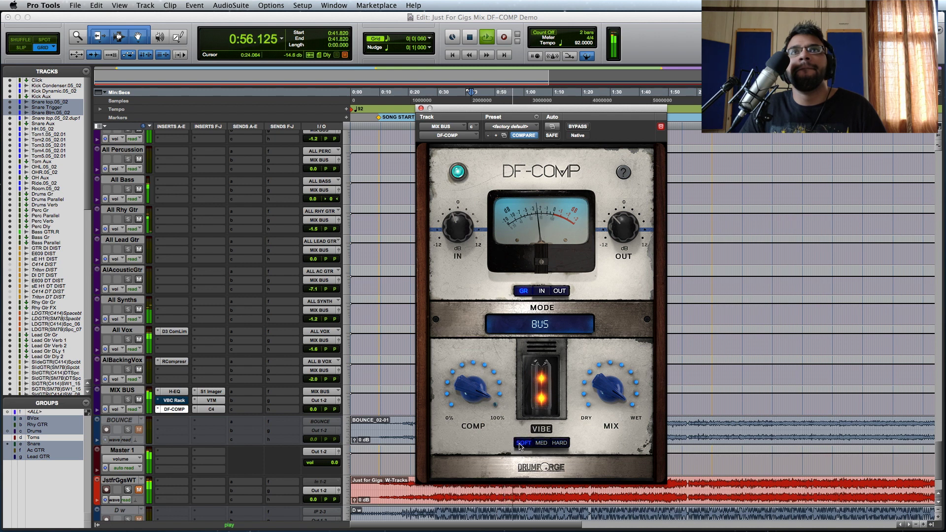
click(541, 444)
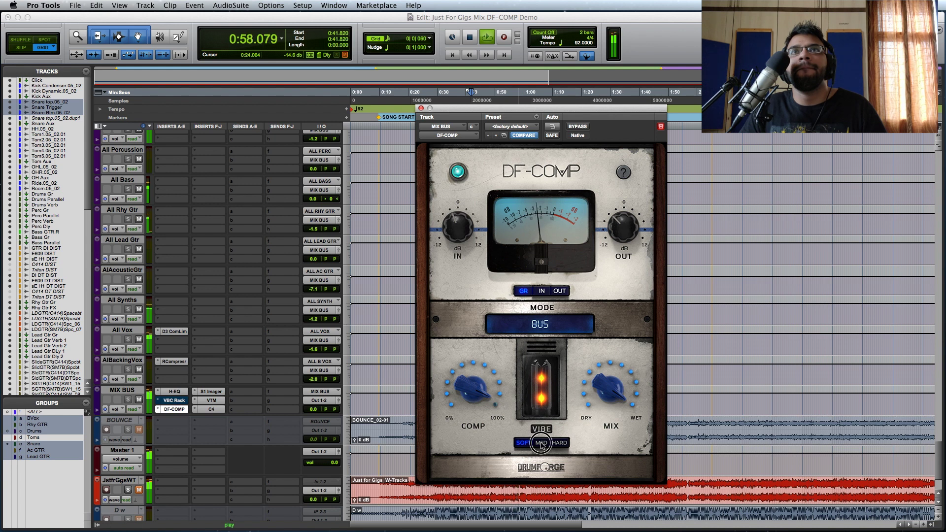
click(560, 444)
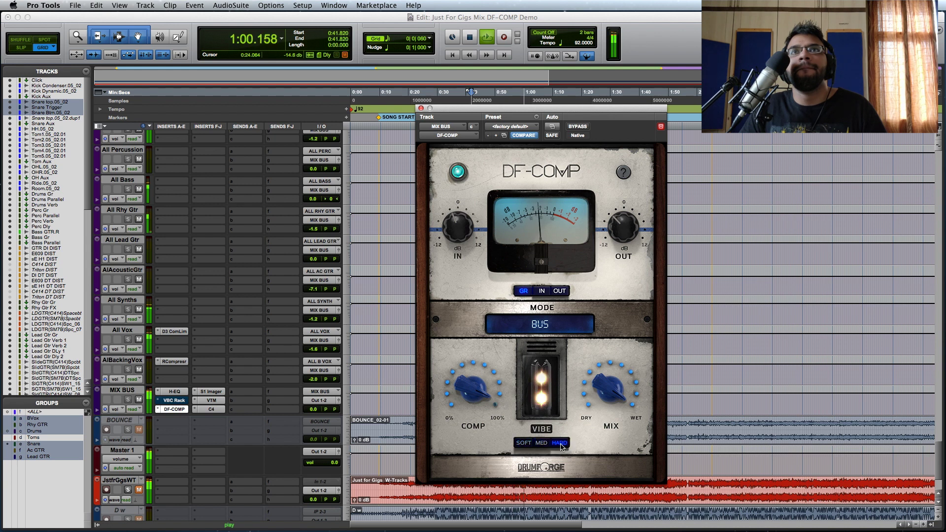
click(523, 443)
Lower the MIX BUS COMP to about 69, compare VIBE on MED and HARD, and return it to SOFT
mouse_move(482, 394)
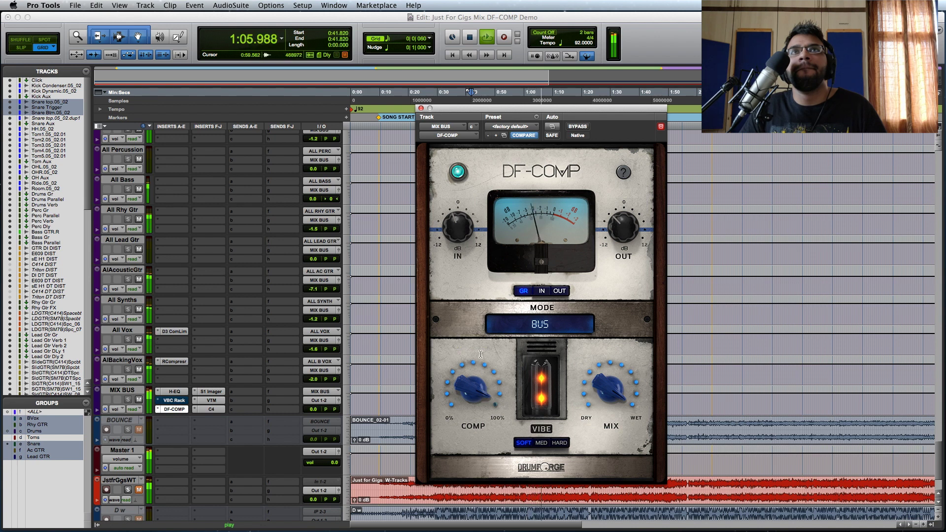
mouse_move(464, 237)
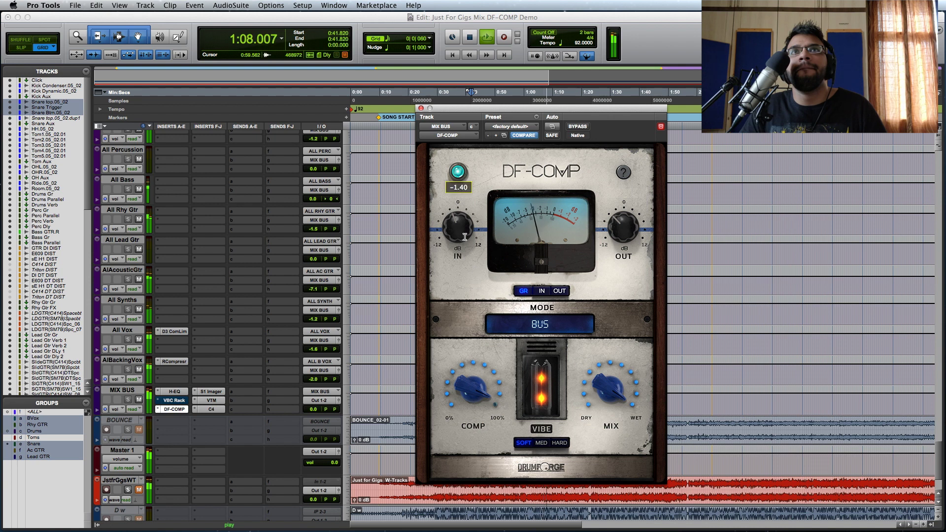
drag(472, 389, 472, 400)
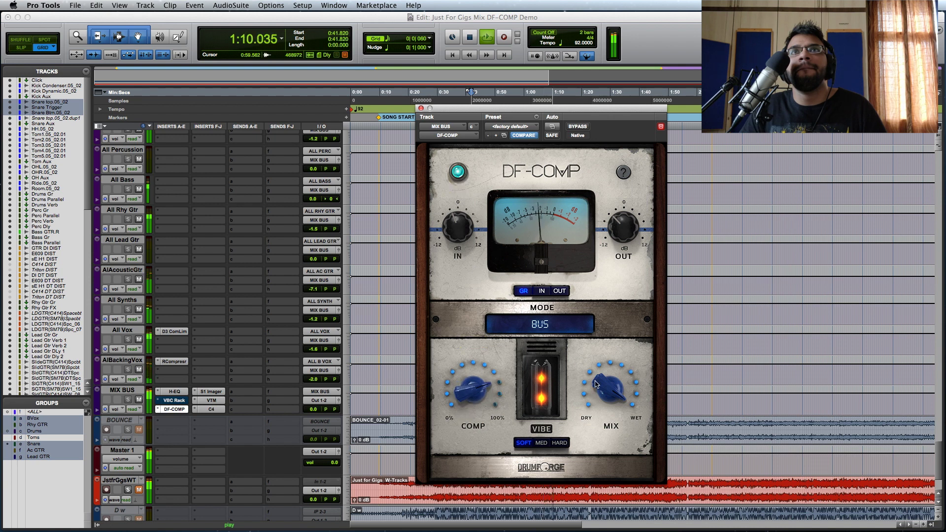
click(543, 443)
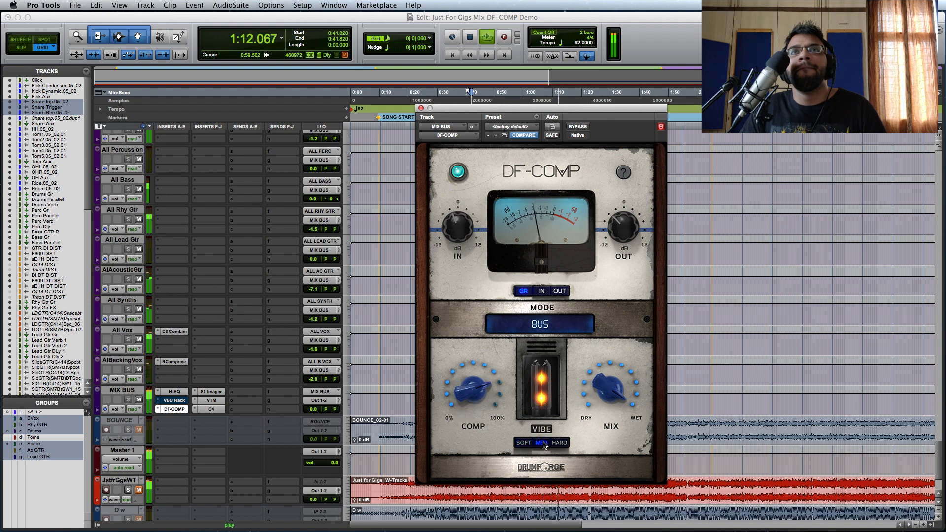
click(554, 444)
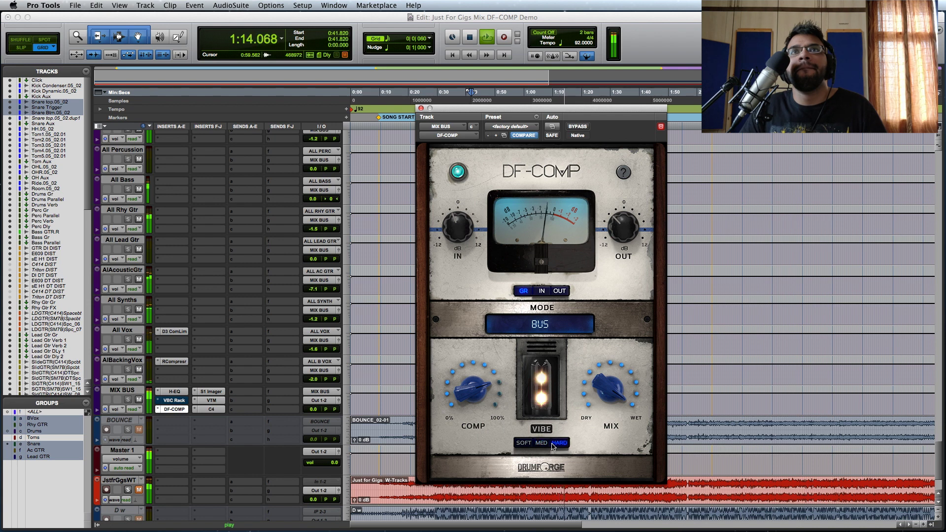
click(523, 443)
mouse_move(505, 423)
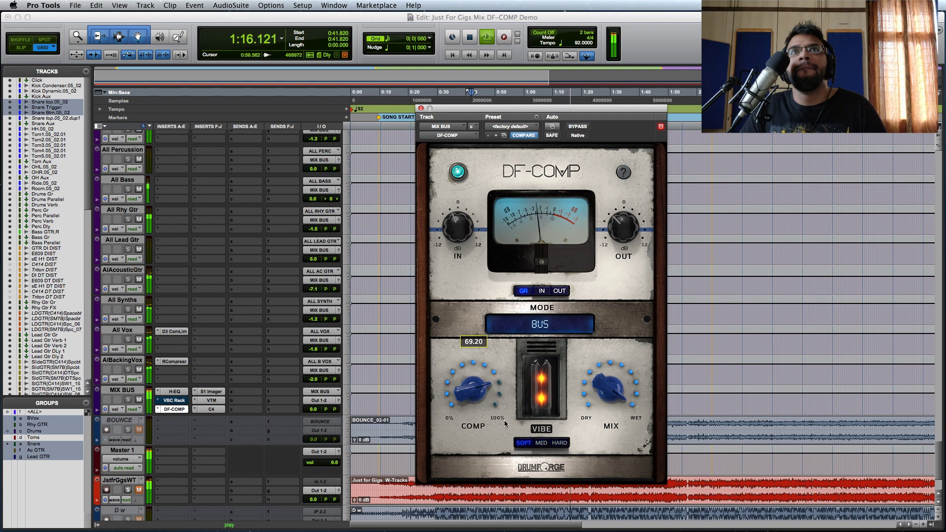
Set COMP to about 65 and MIX to about 86 on the MIX BUS compressor, and stop playback
drag(479, 389, 477, 393)
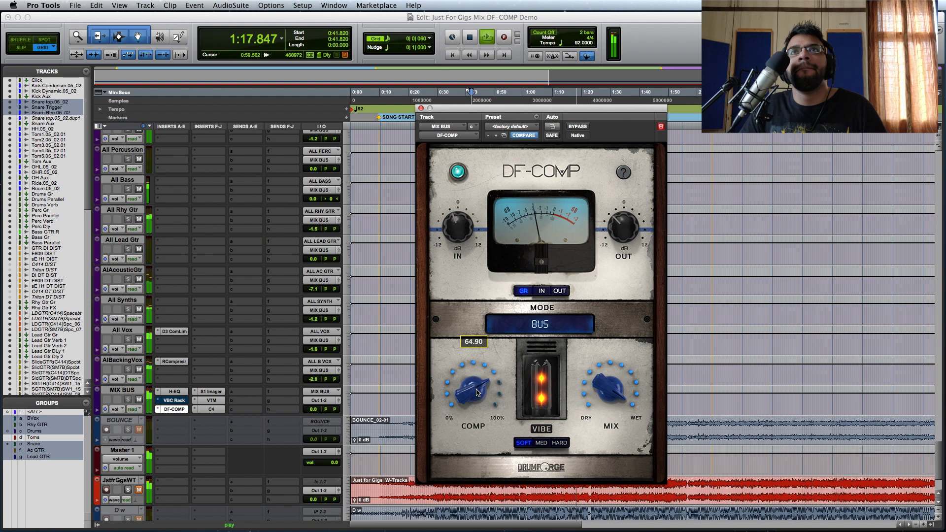
drag(633, 396, 627, 408)
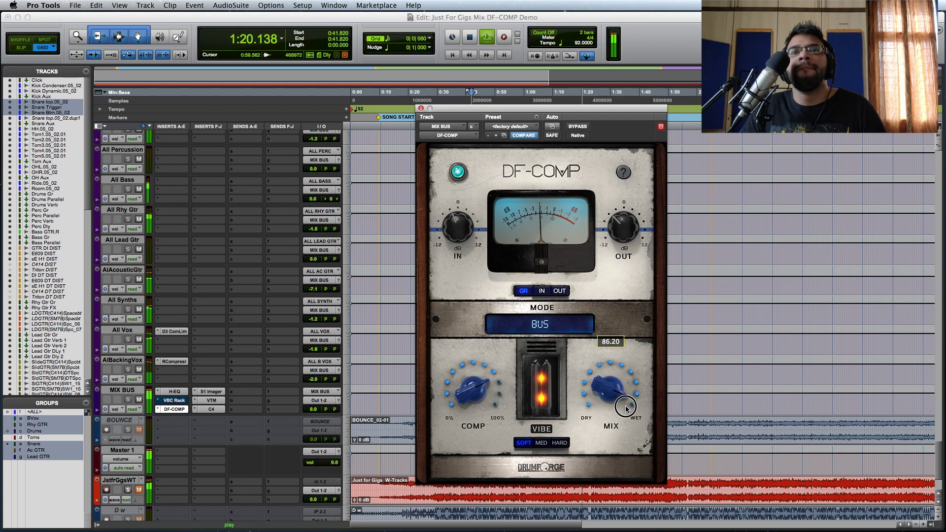
key(space)
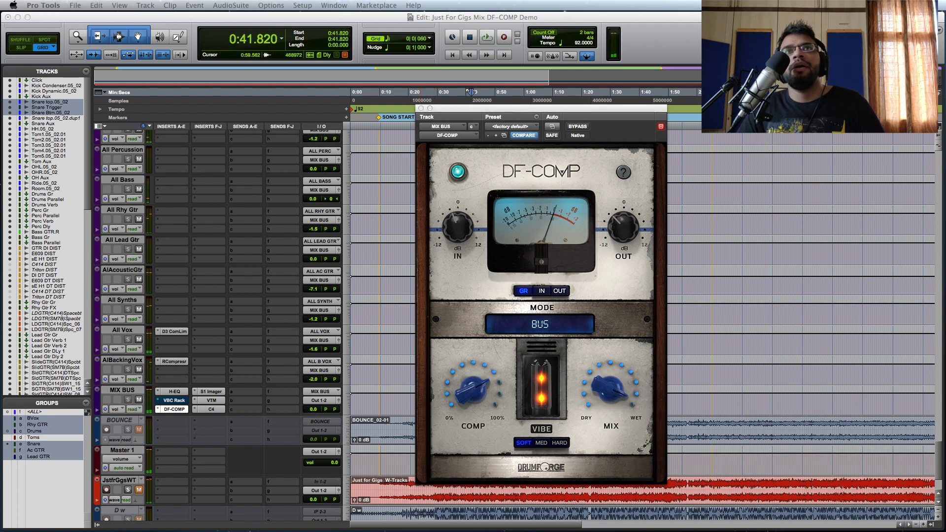